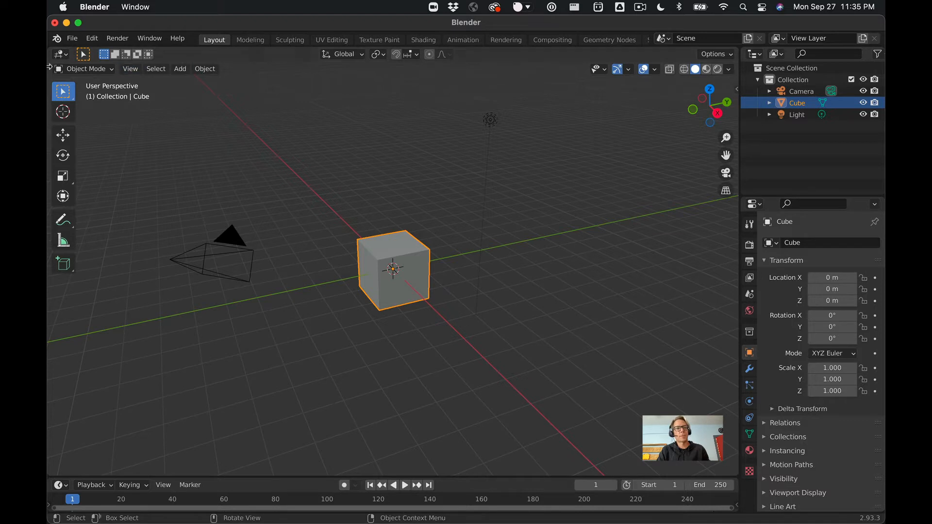
Step: Add a second material slot with a new material to the cube and name it Red Plastic
{"action": "left_click", "coordinate": [749, 452]}
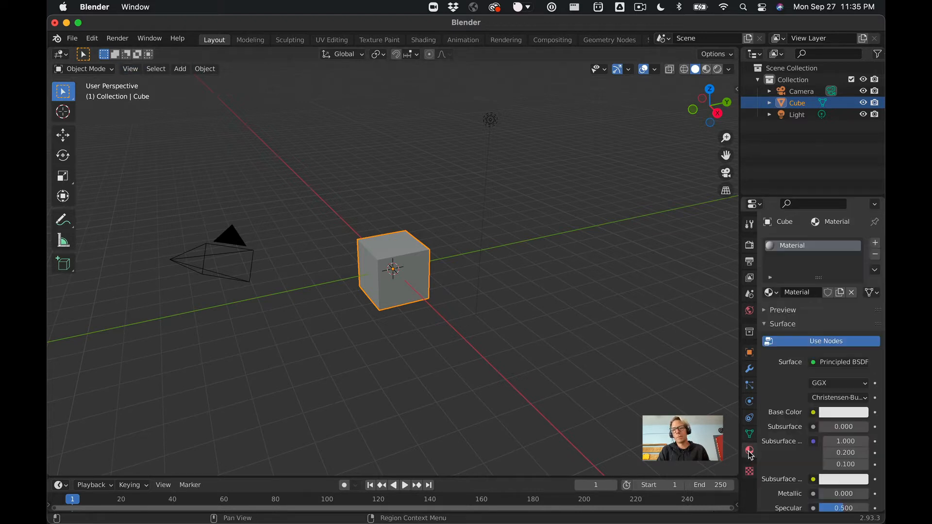
{"action": "left_click", "coordinate": [875, 242]}
{"action": "left_click", "coordinate": [798, 314]}
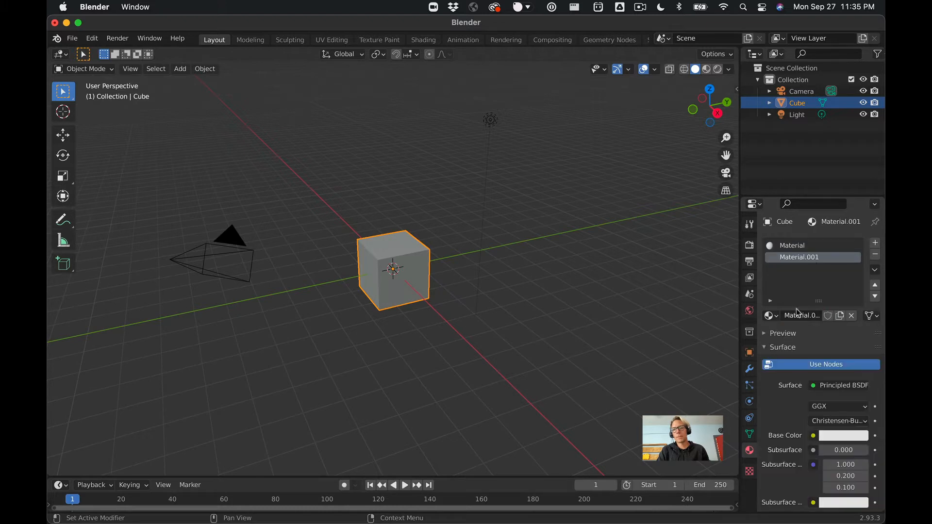
{"action": "double_click", "coordinate": [799, 259]}
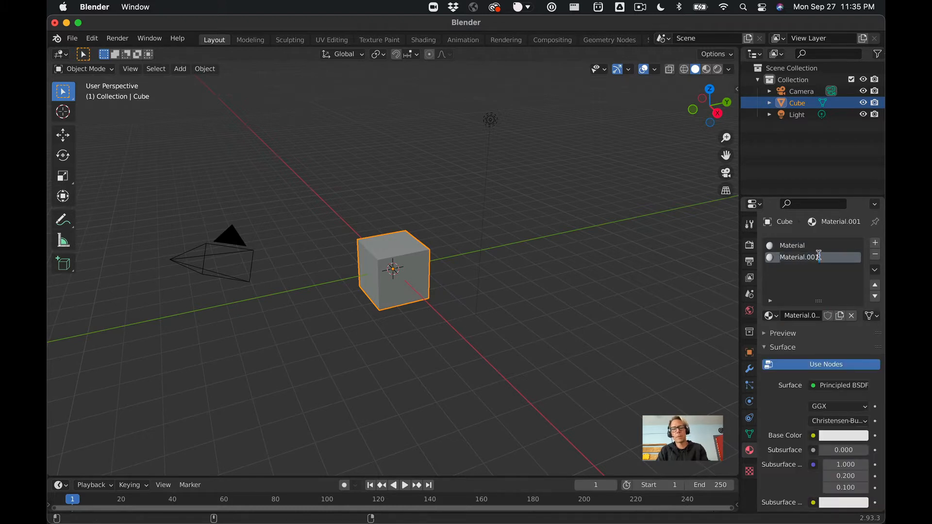
{"action": "type", "text": "Red Plastic"}
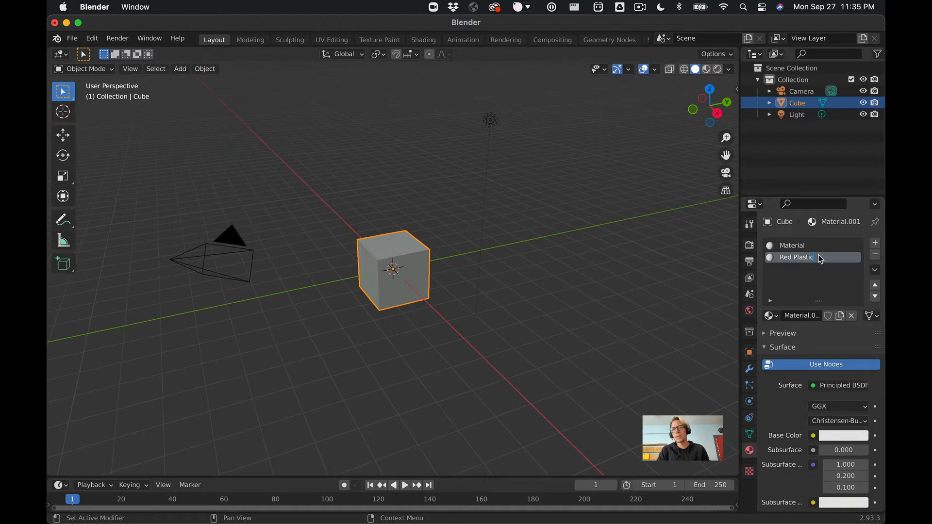
{"action": "key", "text": "Return"}
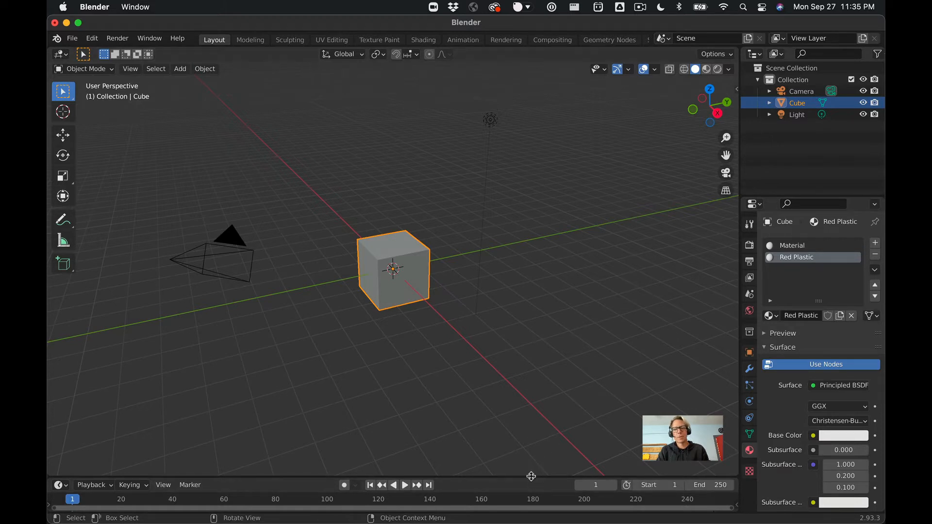
Step: Enlarge the timeline area to about half the window height and switch it to the Shader Editor
{"action": "left_click_drag", "start_coordinate": [531, 477], "coordinate": [537, 244]}
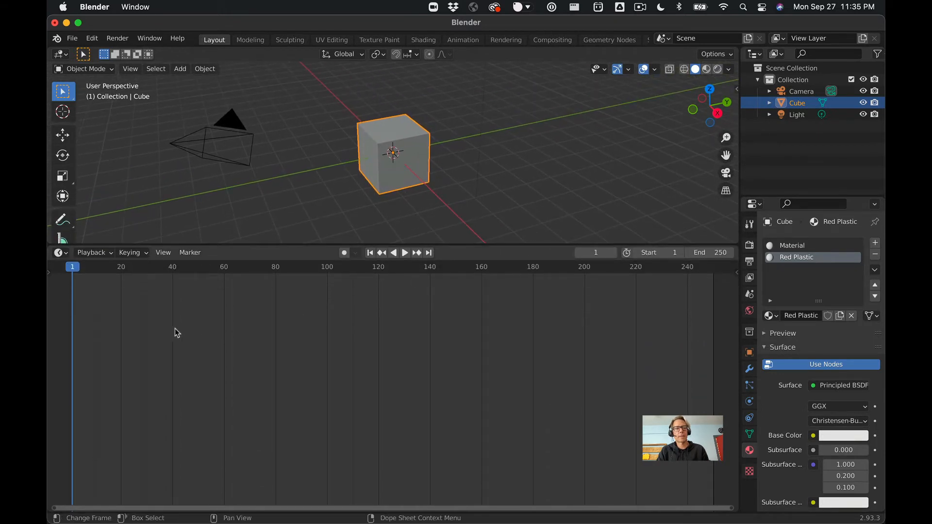
{"action": "left_click", "coordinate": [68, 254]}
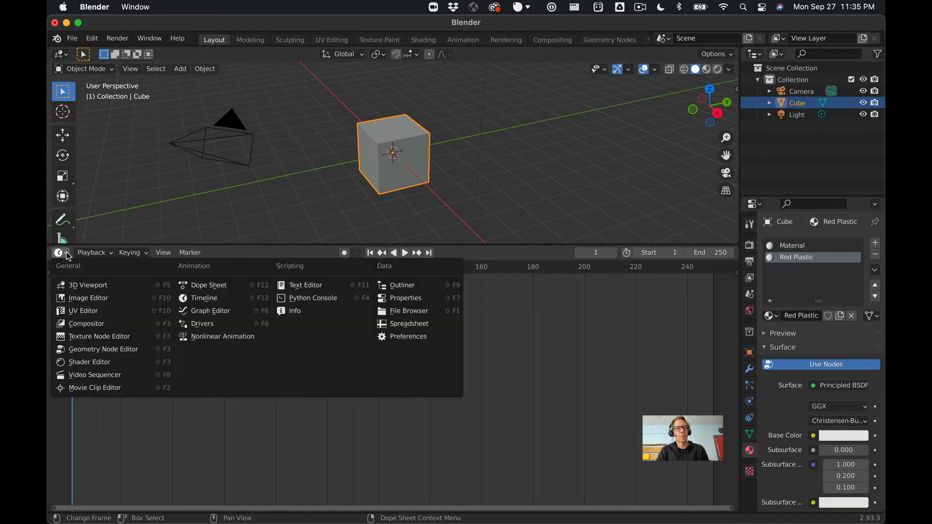
{"action": "left_click", "coordinate": [105, 362]}
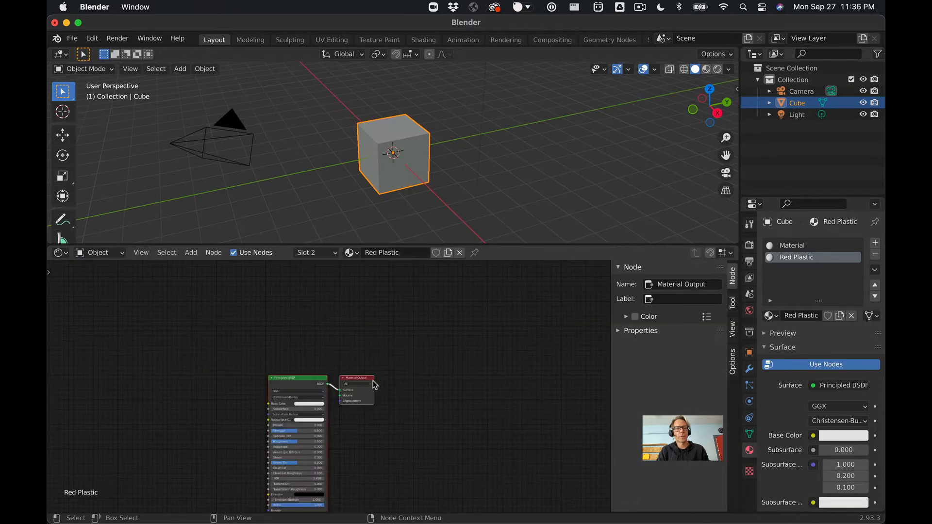
Step: Spread the Material Output and Principled BSDF nodes apart to make room for more nodes between them
{"action": "scroll", "coordinate": [444, 339], "scroll_direction": "up", "scroll_amount": 4}
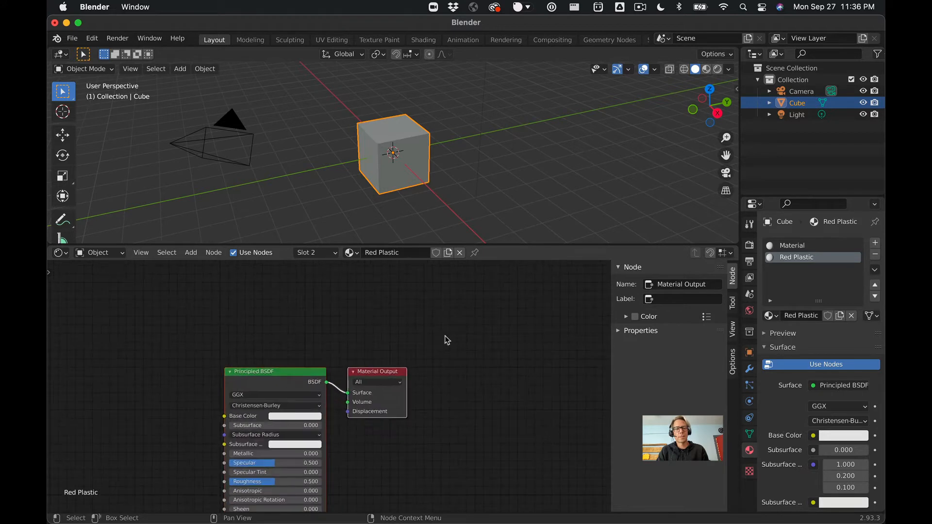
{"action": "middle_click_drag", "start_coordinate": [466, 338], "coordinate": [422, 282]}
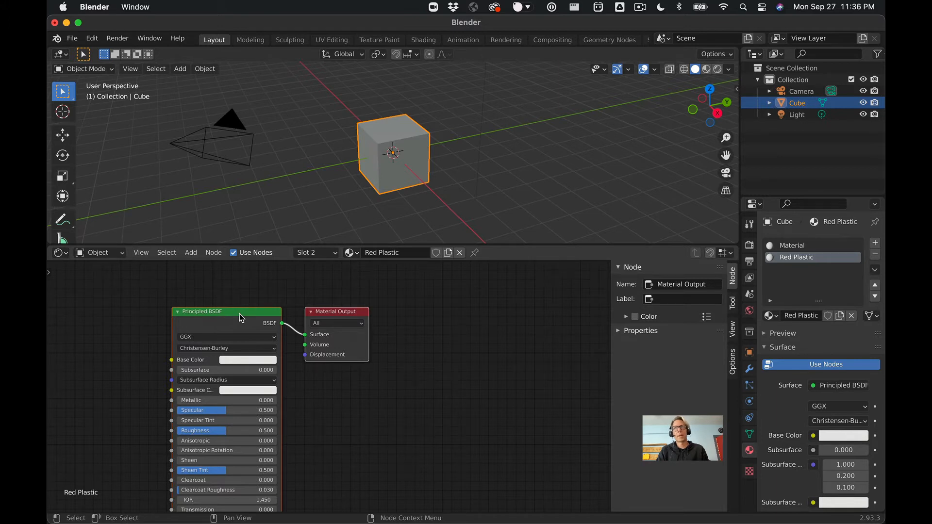
{"action": "left_click", "coordinate": [344, 313]}
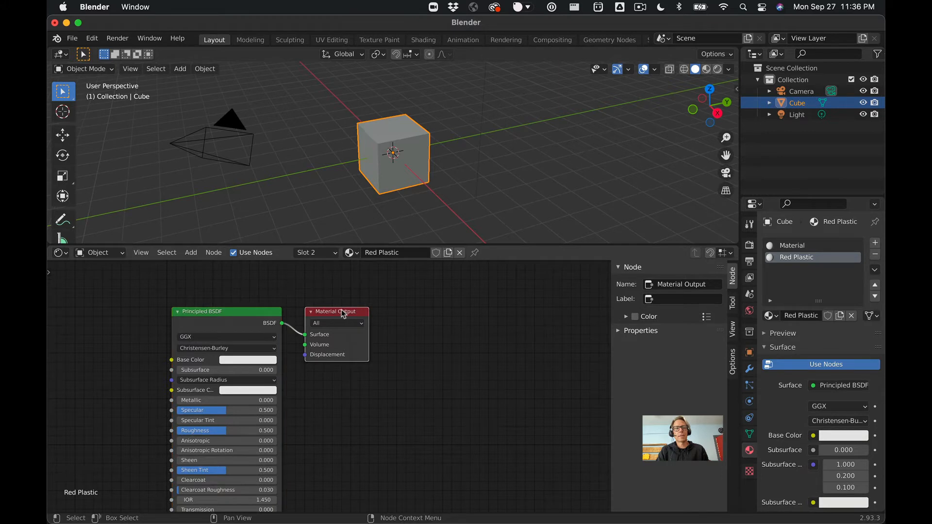
{"action": "left_click_drag", "start_coordinate": [343, 313], "coordinate": [503, 310]}
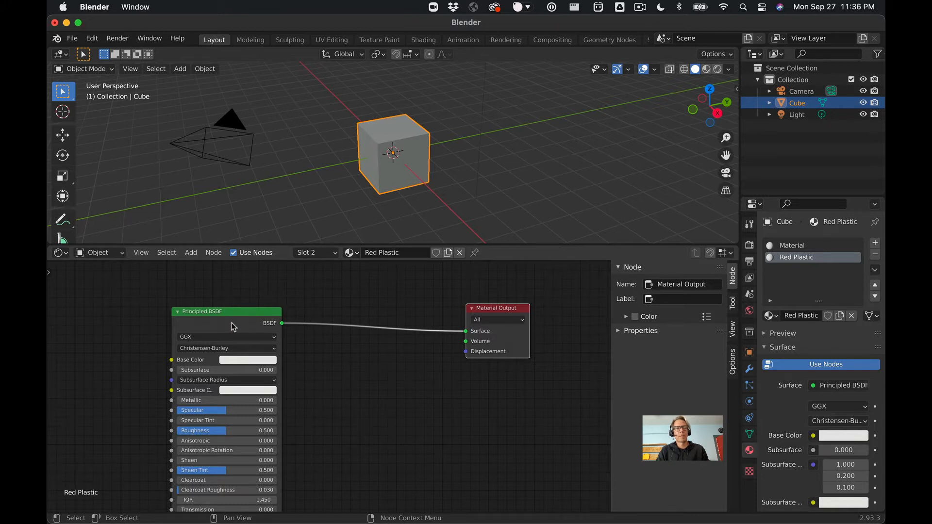
{"action": "left_click_drag", "start_coordinate": [215, 310], "coordinate": [199, 291]}
Step: Add a Glossy BSDF shader node beside the lower part of the Principled BSDF node
{"action": "left_click", "coordinate": [196, 257]}
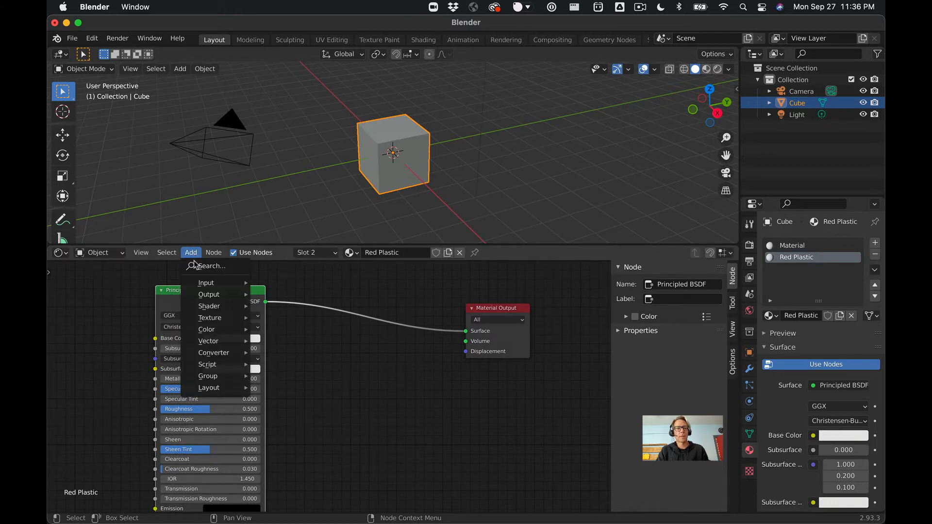
{"action": "mouse_move", "coordinate": [216, 306]}
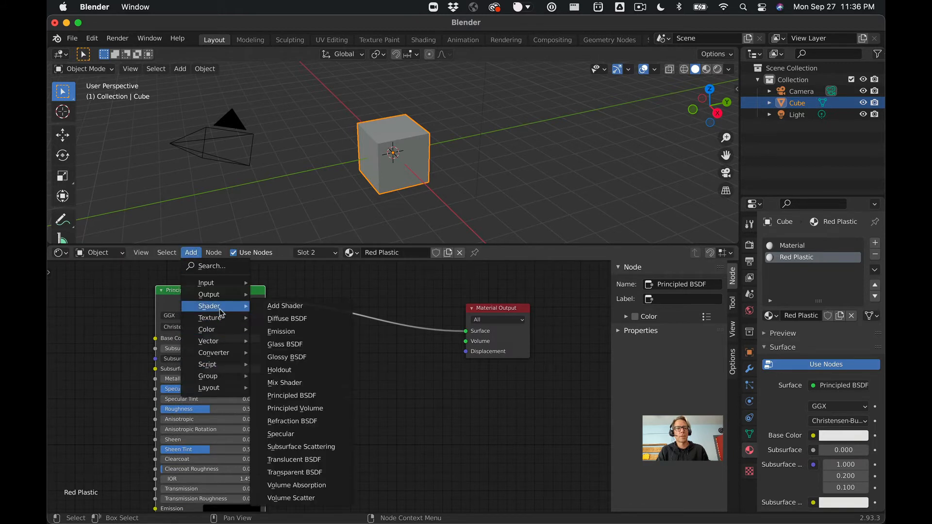
{"action": "left_click", "coordinate": [305, 357]}
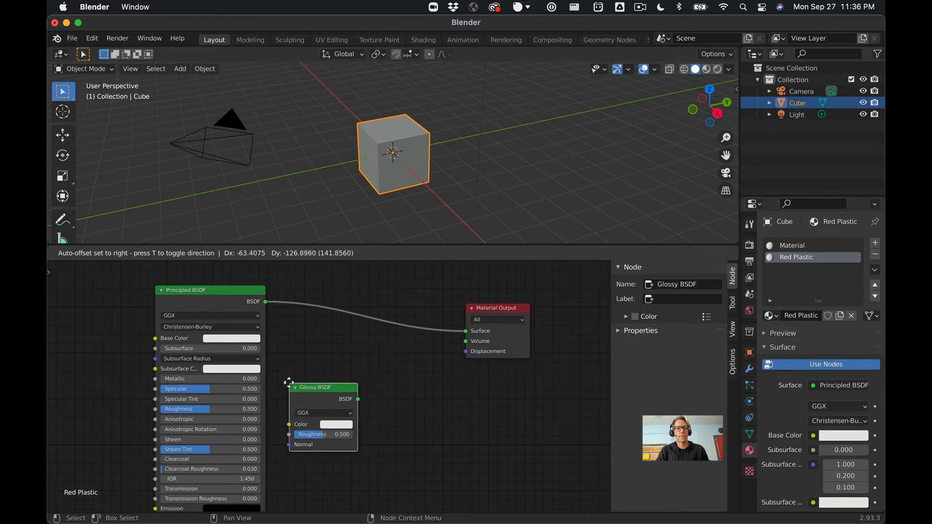
{"action": "left_click", "coordinate": [313, 405]}
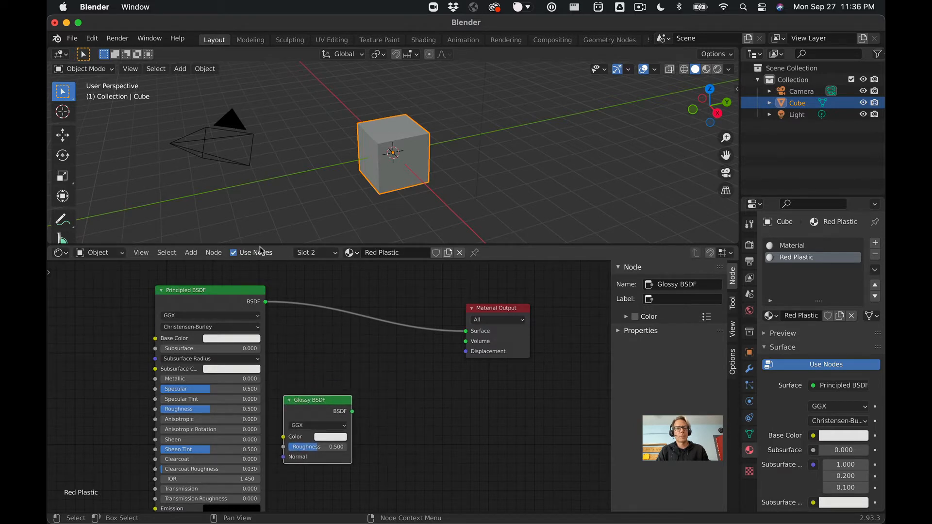
Step: Add a Mix Shader node between the Glossy BSDF and Material Output nodes
{"action": "left_click", "coordinate": [192, 253]}
{"action": "mouse_move", "coordinate": [208, 306]}
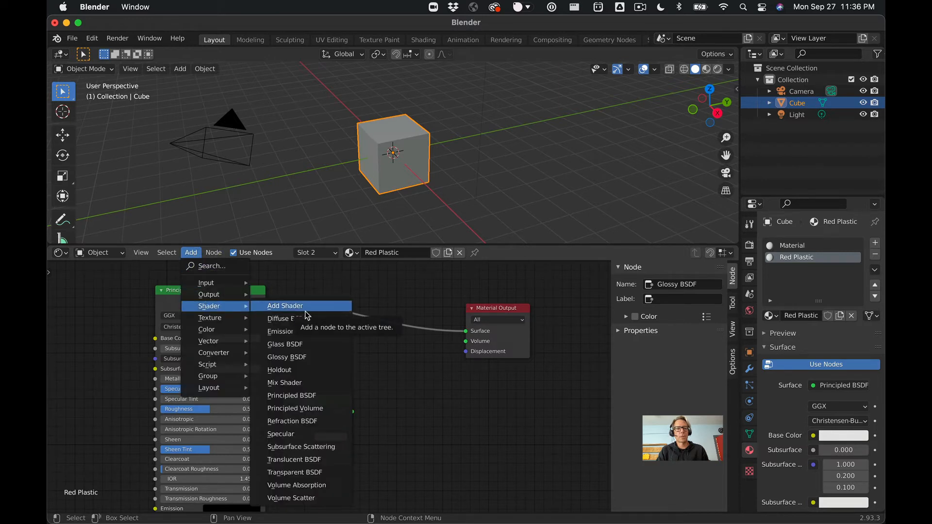
{"action": "left_click", "coordinate": [315, 384]}
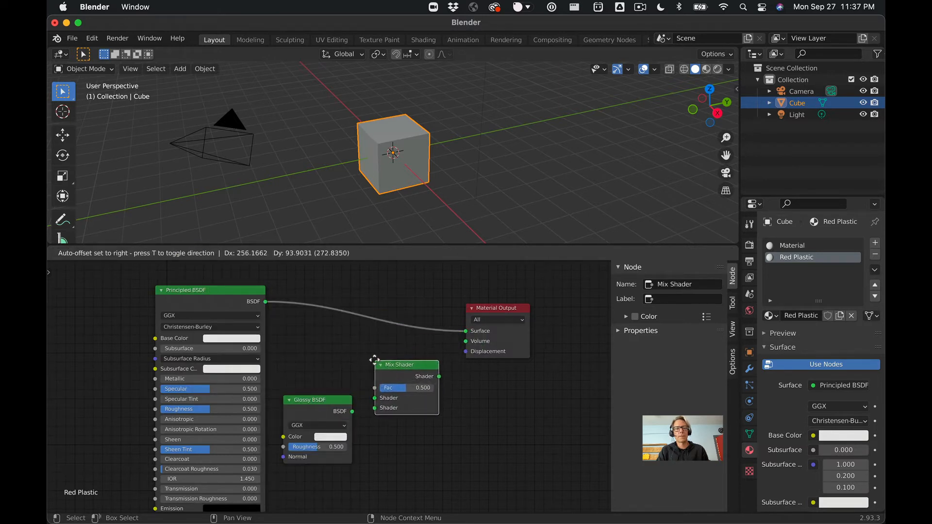
{"action": "left_click", "coordinate": [372, 357]}
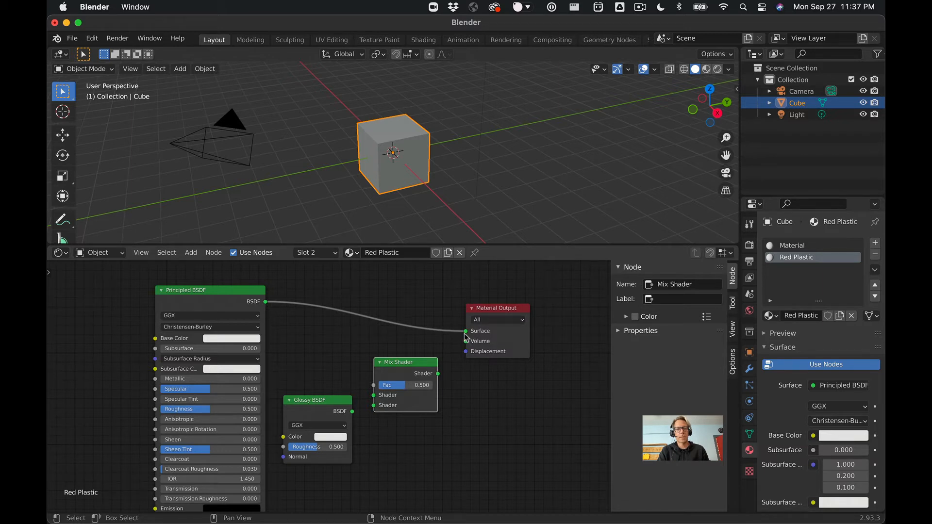
Step: Route the Principled BSDF and Glossy BSDF into the Mix Shader's first and second shader inputs, and its output into the Material Output's Surface
{"action": "left_click_drag", "start_coordinate": [466, 335], "coordinate": [339, 313]}
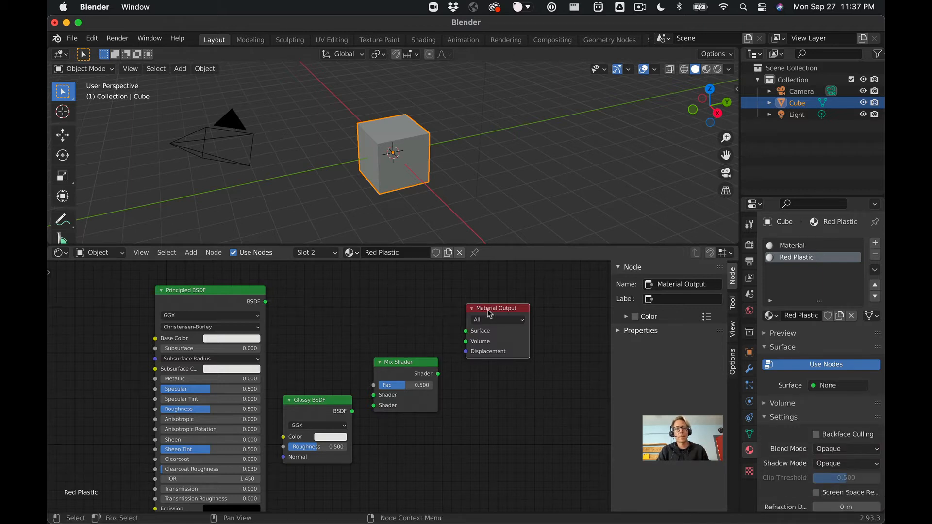
{"action": "left_click_drag", "start_coordinate": [493, 314], "coordinate": [508, 308]}
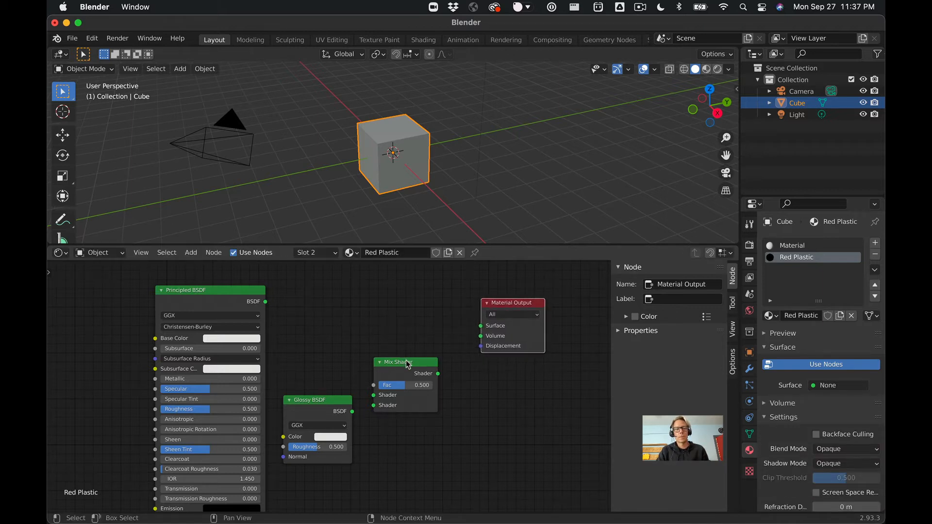
{"action": "left_click_drag", "start_coordinate": [407, 365], "coordinate": [480, 326]}
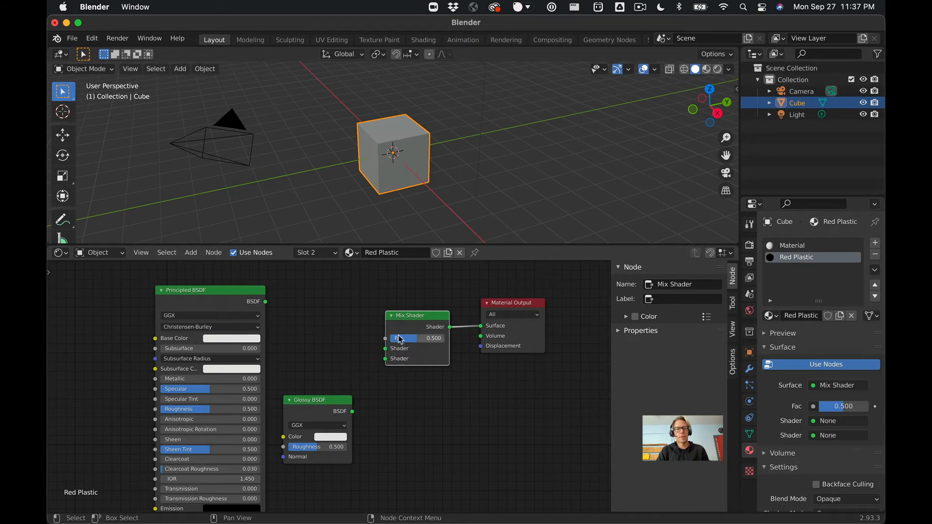
{"action": "left_click_drag", "start_coordinate": [353, 412], "coordinate": [386, 359]}
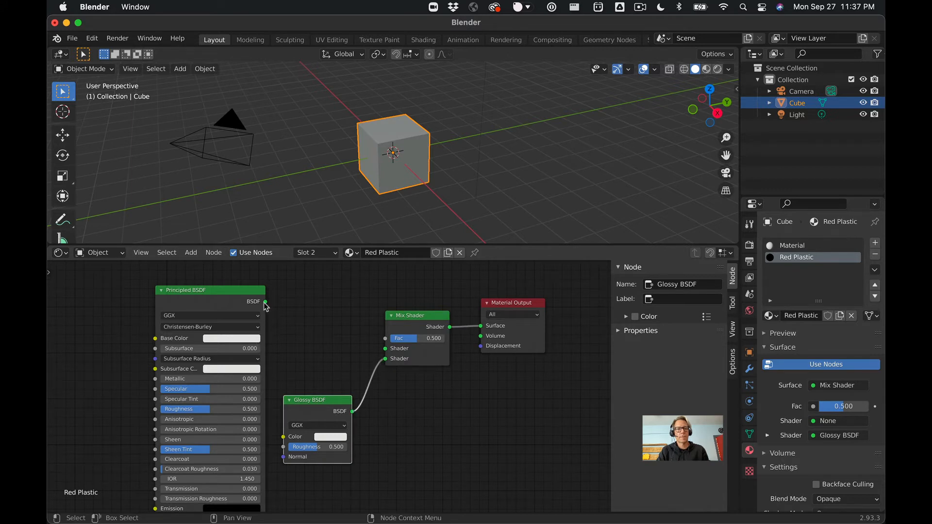
{"action": "left_click_drag", "start_coordinate": [266, 302], "coordinate": [385, 349]}
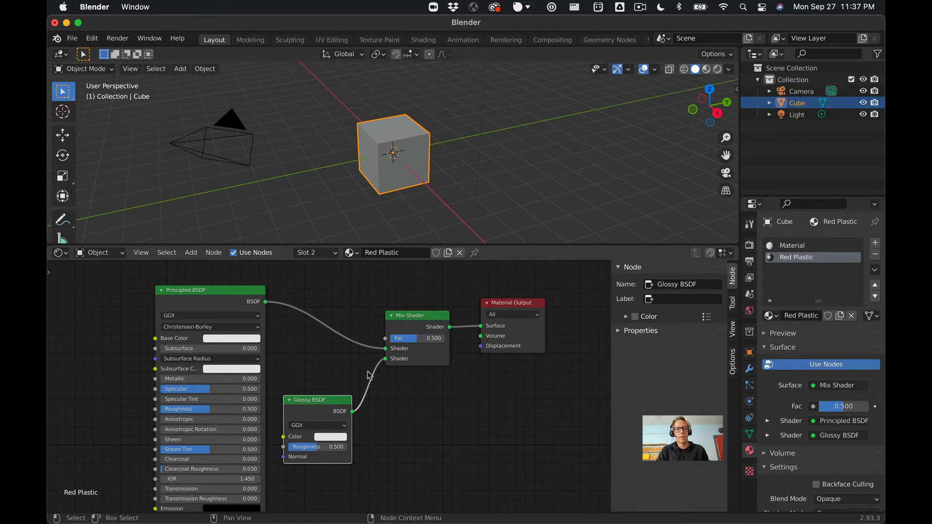
Step: Add a Fresnel input node above the Mix Shader's inputs and connect its Fac output to the Mix Shader's Fac
{"action": "left_click", "coordinate": [191, 252]}
{"action": "mouse_move", "coordinate": [213, 283]}
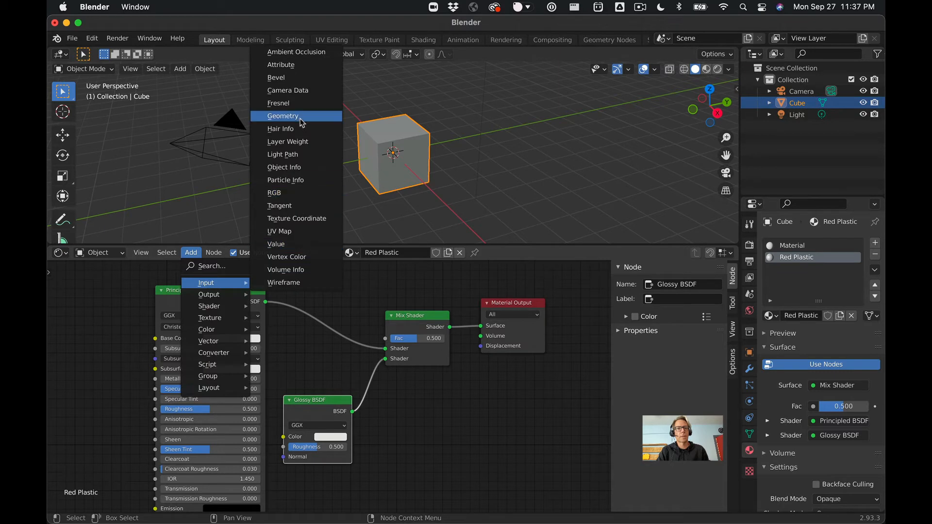
{"action": "left_click", "coordinate": [286, 102]}
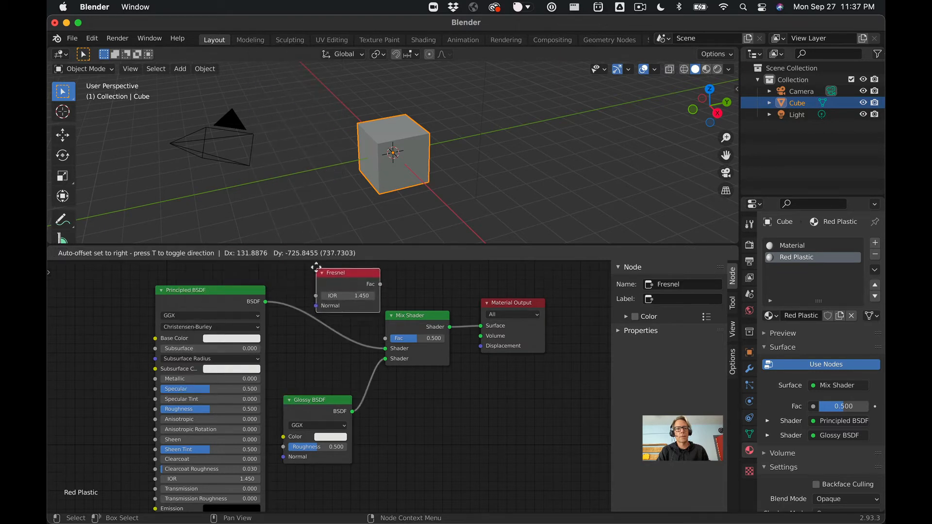
{"action": "left_click", "coordinate": [316, 267]}
{"action": "left_click_drag", "start_coordinate": [226, 290], "coordinate": [211, 292]}
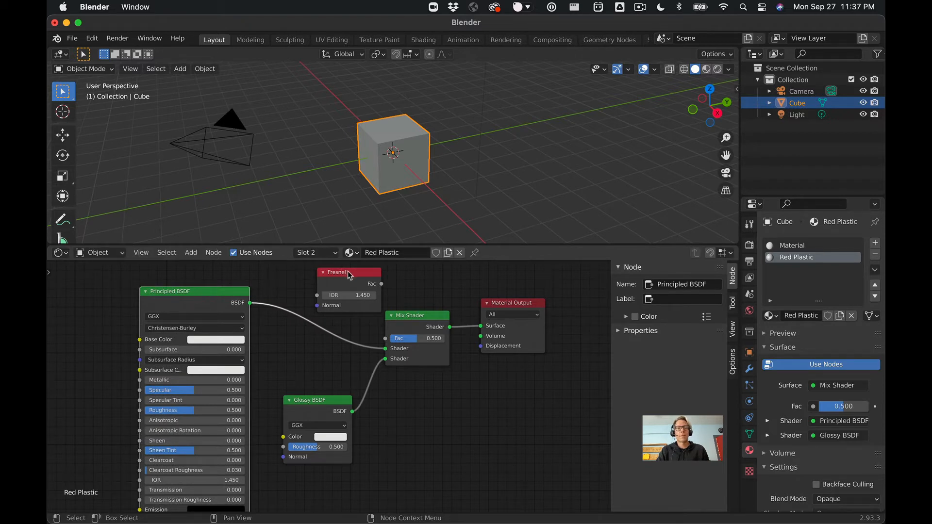
{"action": "left_click_drag", "start_coordinate": [347, 271], "coordinate": [339, 269]}
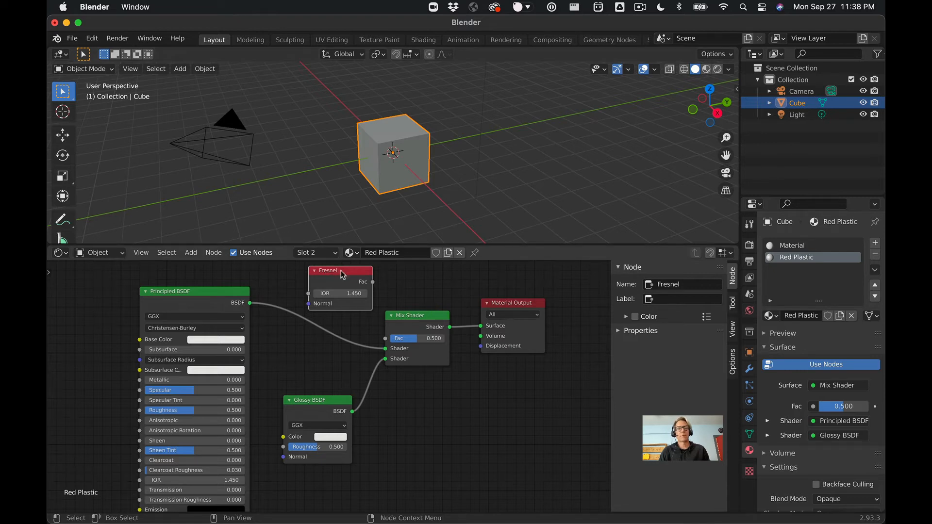
{"action": "mouse_move", "coordinate": [342, 271]}
{"action": "left_mouse_down"}
{"action": "mouse_move", "coordinate": [378, 308]}
{"action": "mouse_move", "coordinate": [386, 342]}
{"action": "mouse_move", "coordinate": [334, 271]}
{"action": "left_mouse_up"}
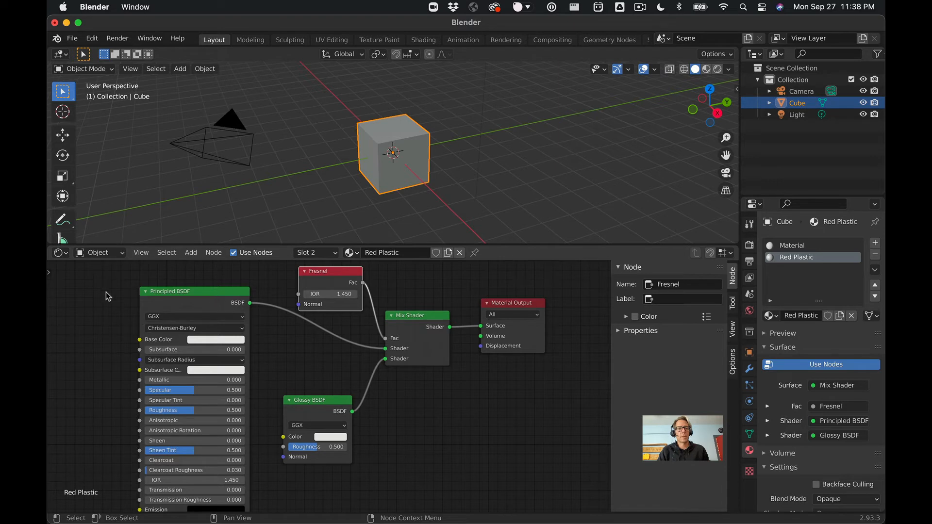
Step: Set the Principled BSDF's base color to hex FF0000
{"action": "left_click", "coordinate": [207, 341]}
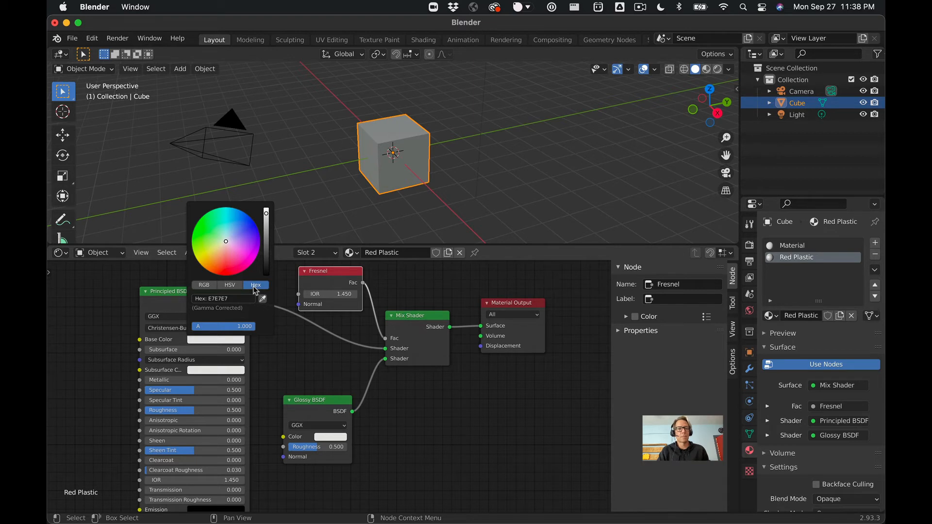
{"action": "left_click", "coordinate": [231, 298]}
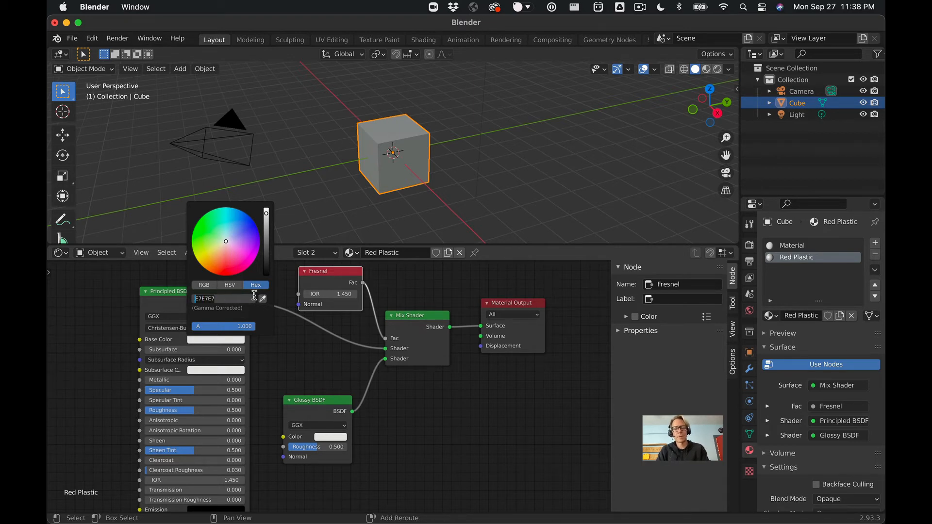
{"action": "type", "text": "FF000"}
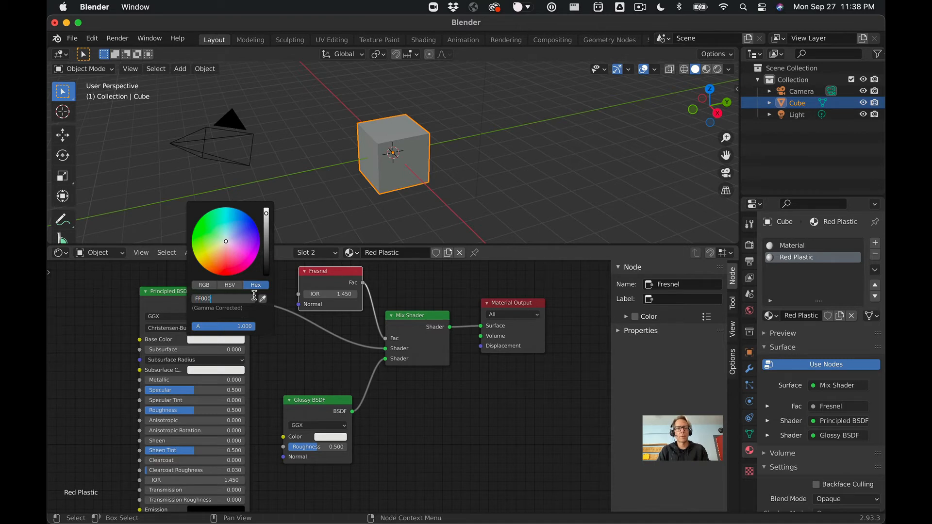
{"action": "type", "text": "0"}
{"action": "key", "text": "Return"}
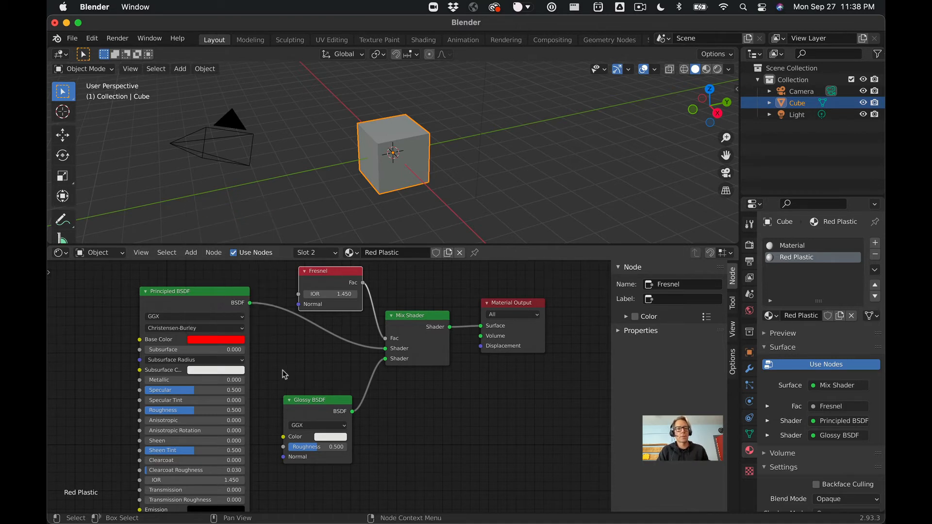
Step: Set the Glossy BSDF node's roughness to 0.05 and shift the node slightly within the graph
{"action": "left_click", "coordinate": [327, 405]}
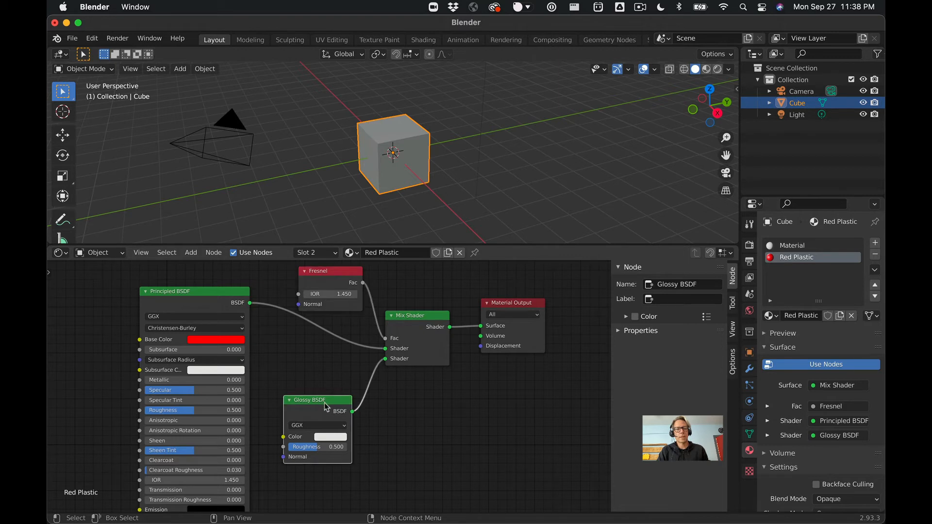
{"action": "left_click", "coordinate": [335, 447]}
{"action": "left_click", "coordinate": [310, 447]}
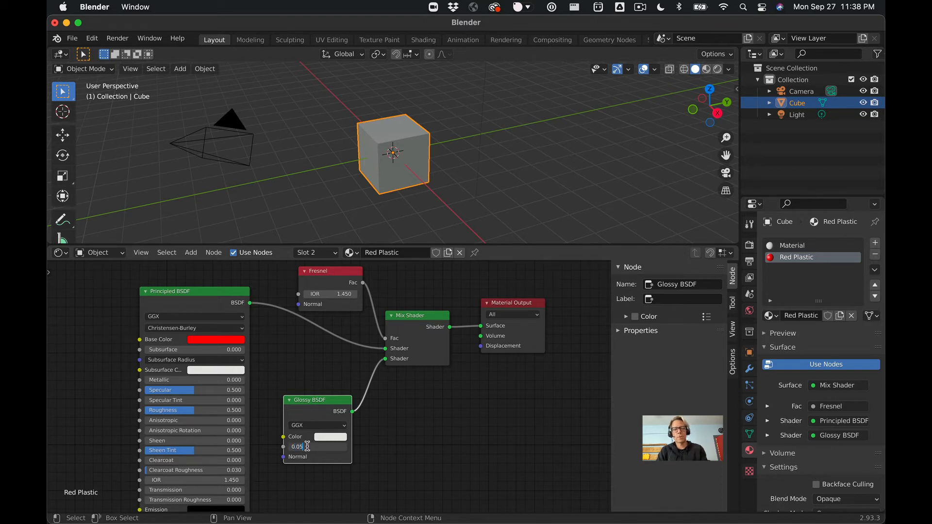
{"action": "key", "text": "Return"}
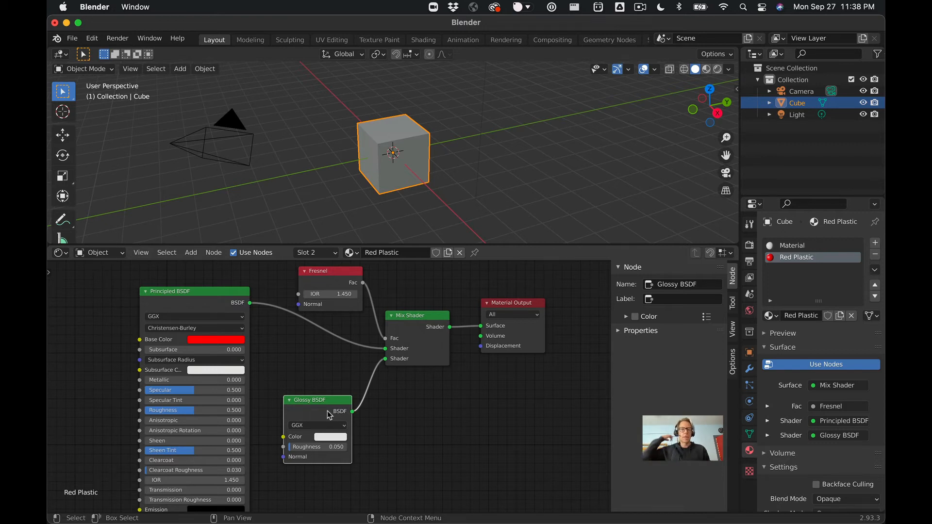
{"action": "left_click_drag", "start_coordinate": [332, 401], "coordinate": [325, 391]}
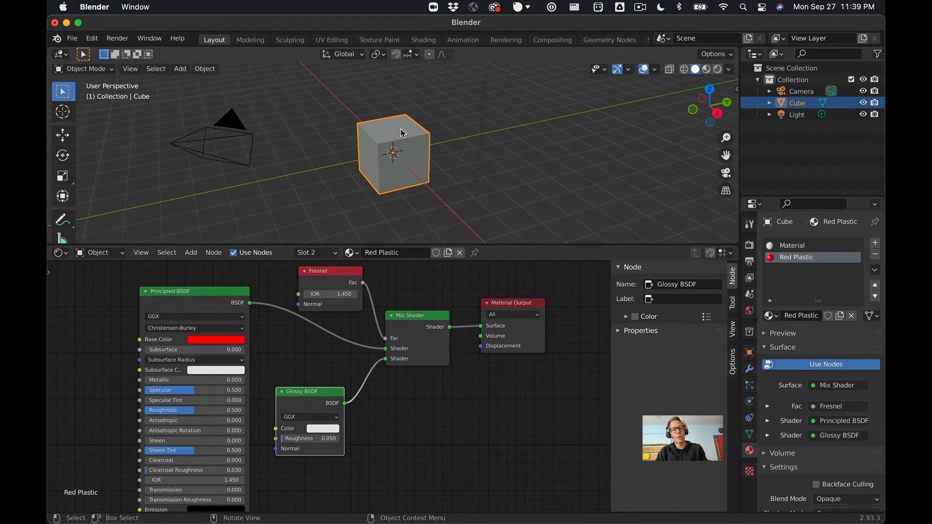
Step: Assign the Red Plastic material to all the cube's faces in Edit Mode and inspect it in Material Preview shading
{"action": "key", "text": "Tab"}
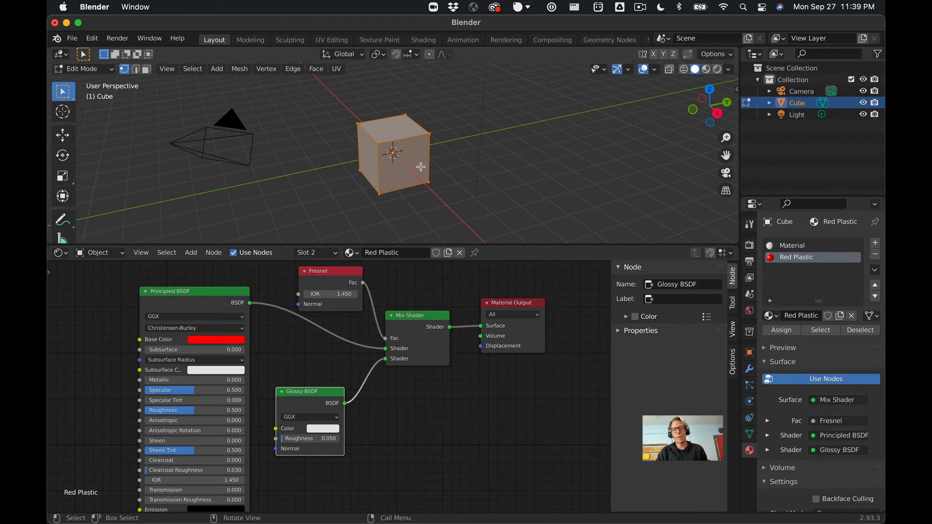
{"action": "left_click", "coordinate": [782, 331]}
{"action": "left_click", "coordinate": [706, 69]}
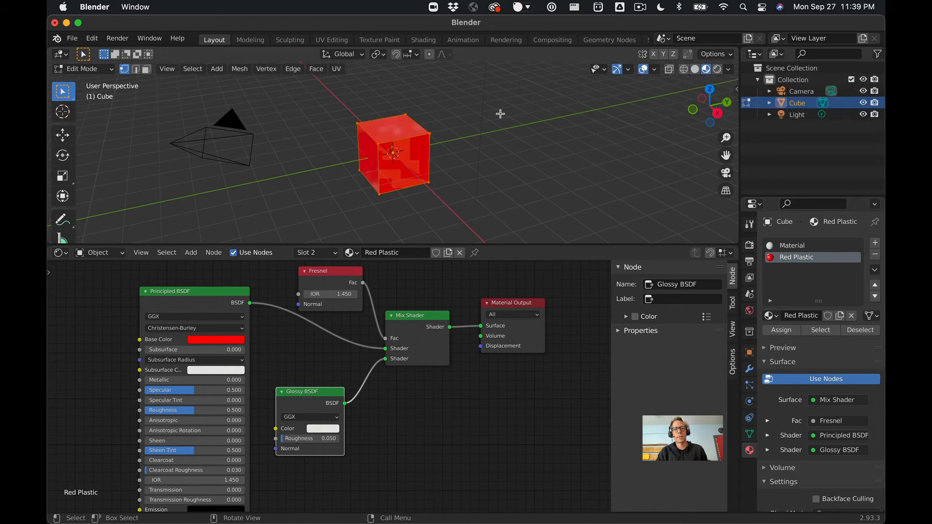
{"action": "scroll", "coordinate": [432, 136], "scroll_direction": "up", "scroll_amount": 3}
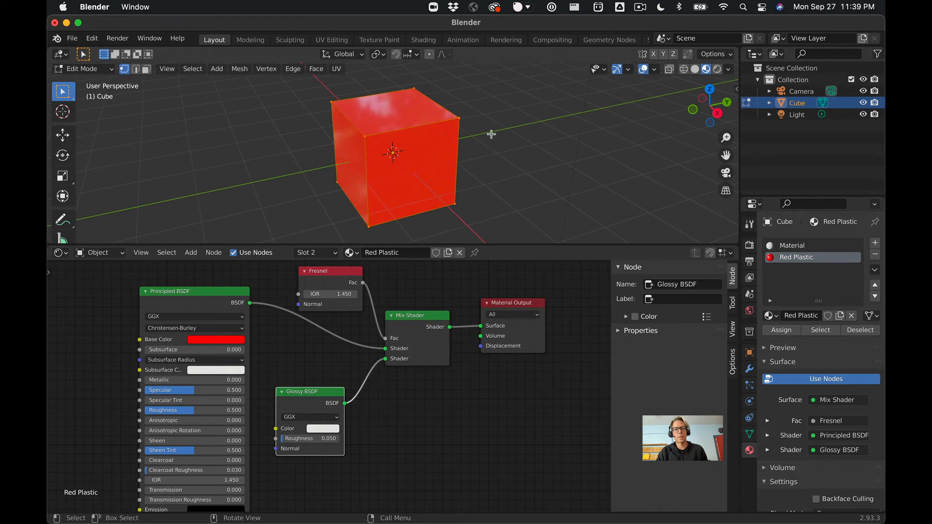
{"action": "scroll", "coordinate": [491, 134], "scroll_direction": "up", "scroll_amount": 3}
{"action": "middle_click_drag", "start_coordinate": [491, 134], "coordinate": [411, 87]}
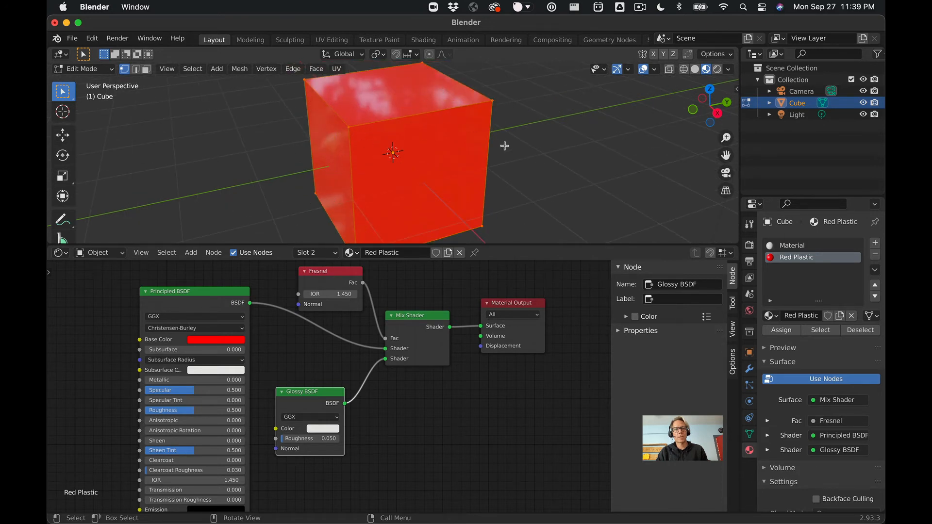
{"action": "scroll", "coordinate": [504, 145], "scroll_direction": "down", "scroll_amount": 4}
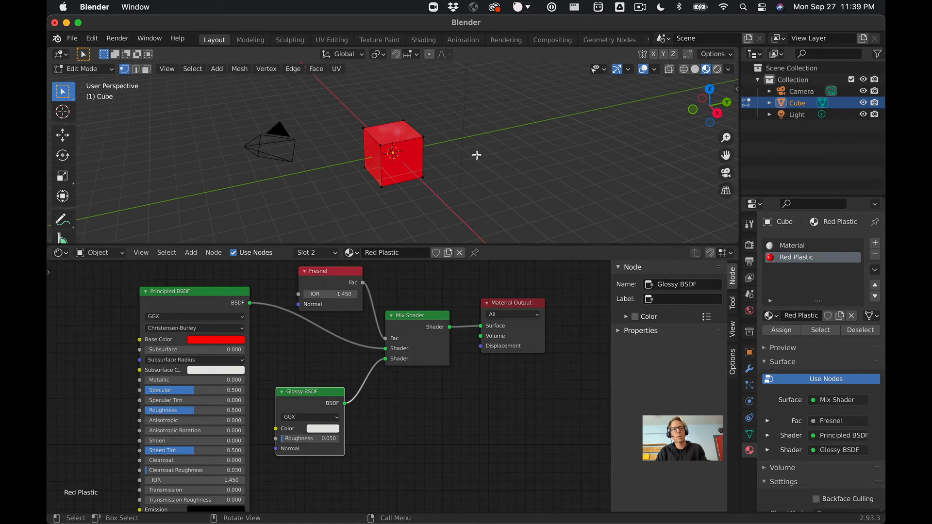
Step: Add a plane mesh in Object Mode and set its Z location to -1 m, under the cube
{"action": "key", "text": "Tab"}
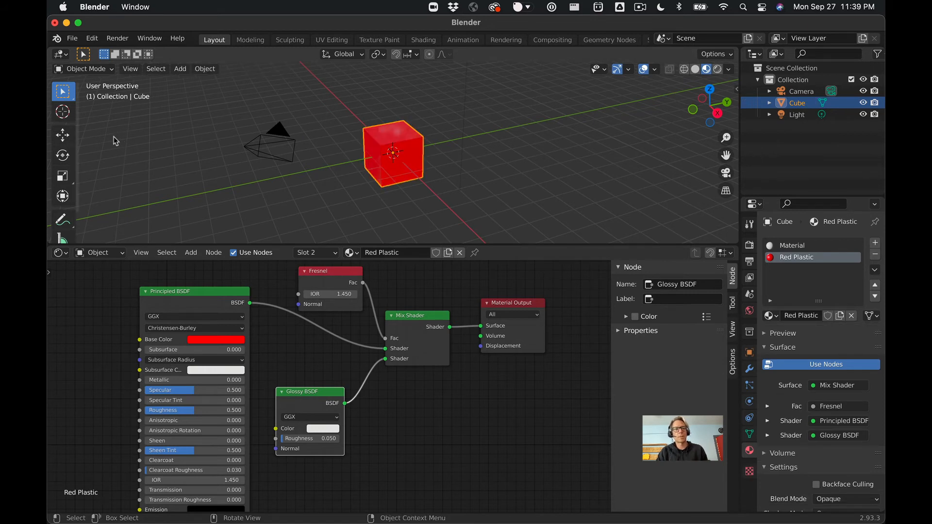
{"action": "key", "text": "shift+a"}
{"action": "mouse_move", "coordinate": [113, 137]}
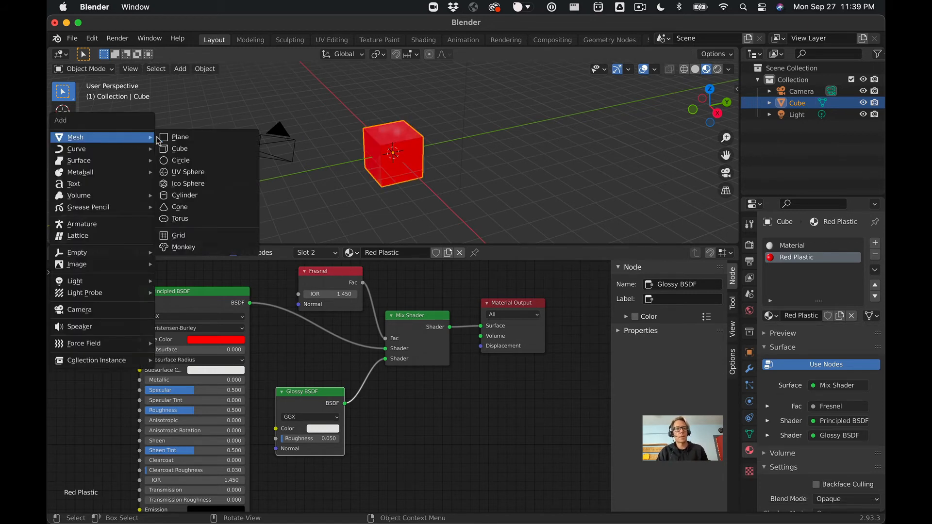
{"action": "left_click", "coordinate": [188, 139]}
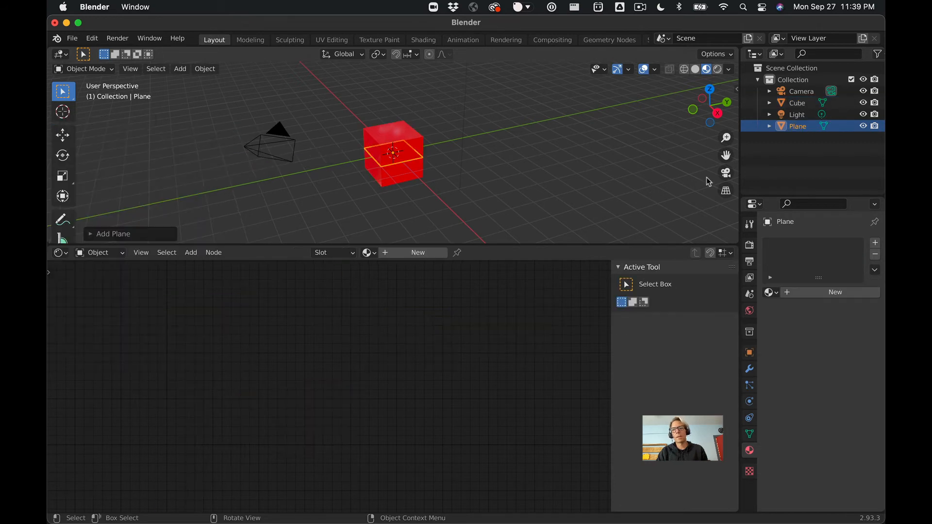
{"action": "key", "text": "n"}
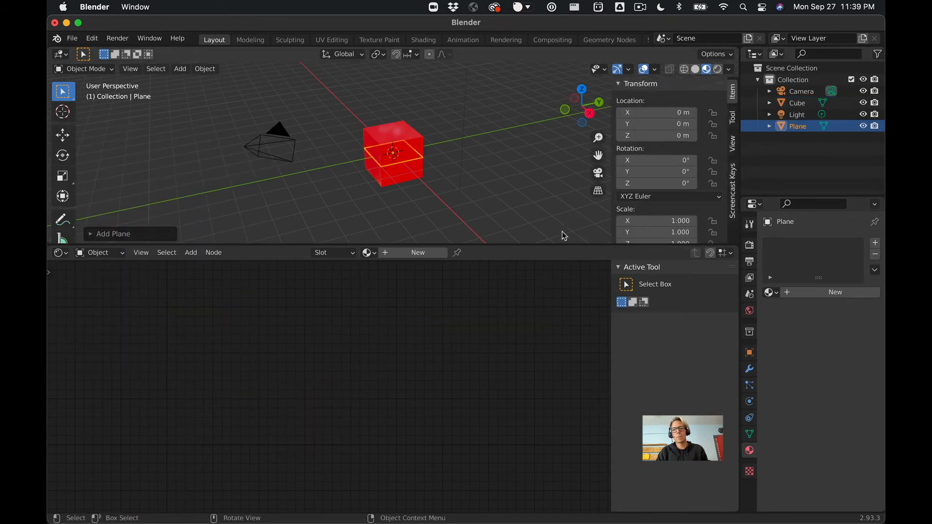
{"action": "left_click_drag", "start_coordinate": [560, 244], "coordinate": [555, 412]}
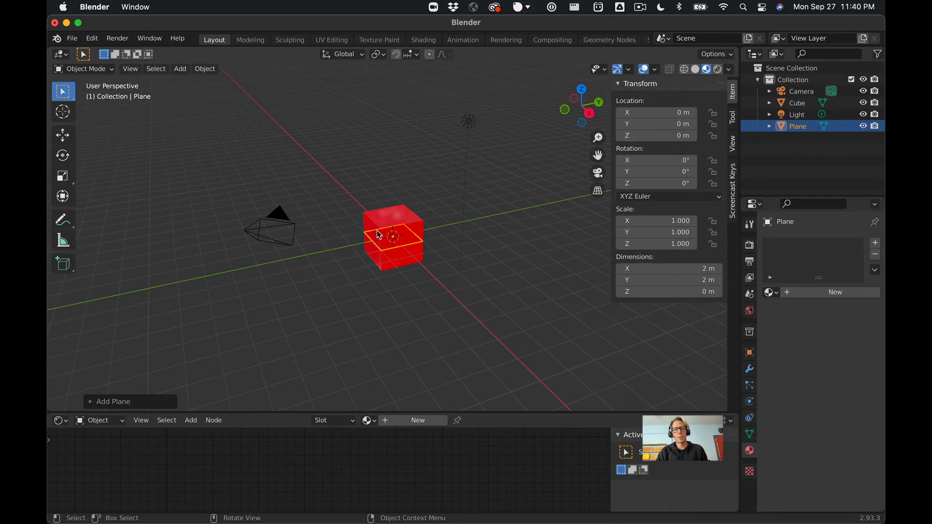
{"action": "left_click", "coordinate": [631, 137]}
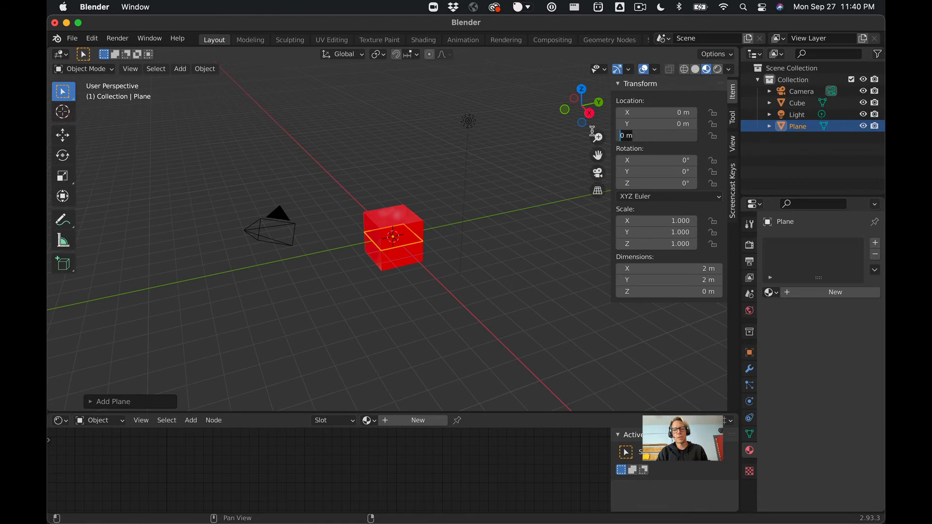
{"action": "type", "text": "-1"}
{"action": "key", "text": "Return"}
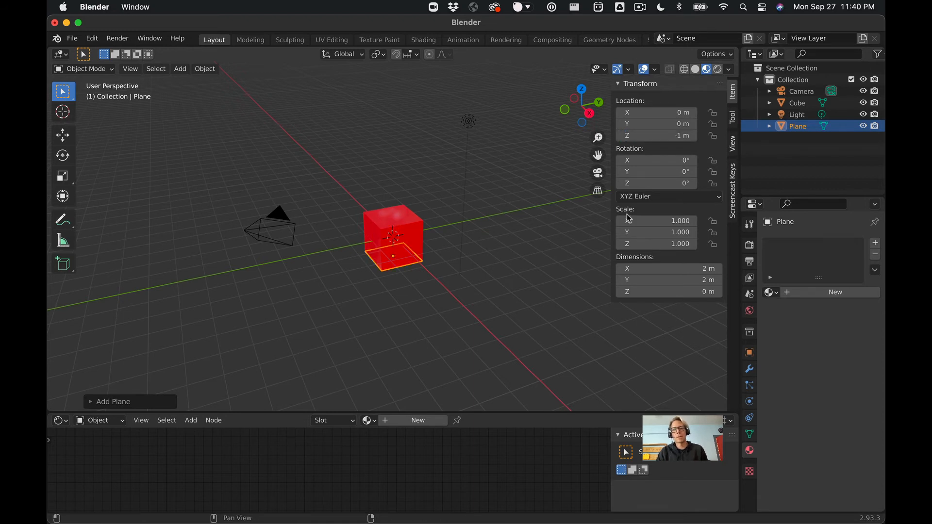
Step: Scale the plane to 10 along both X and Y
{"action": "left_click", "coordinate": [678, 223]}
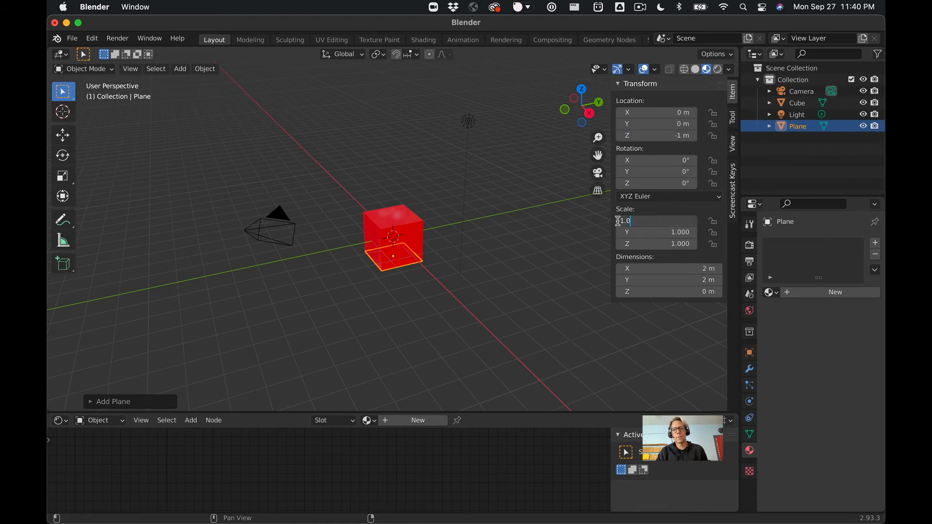
{"action": "type", "text": "10"}
{"action": "key", "text": "Tab"}
{"action": "type", "text": "10"}
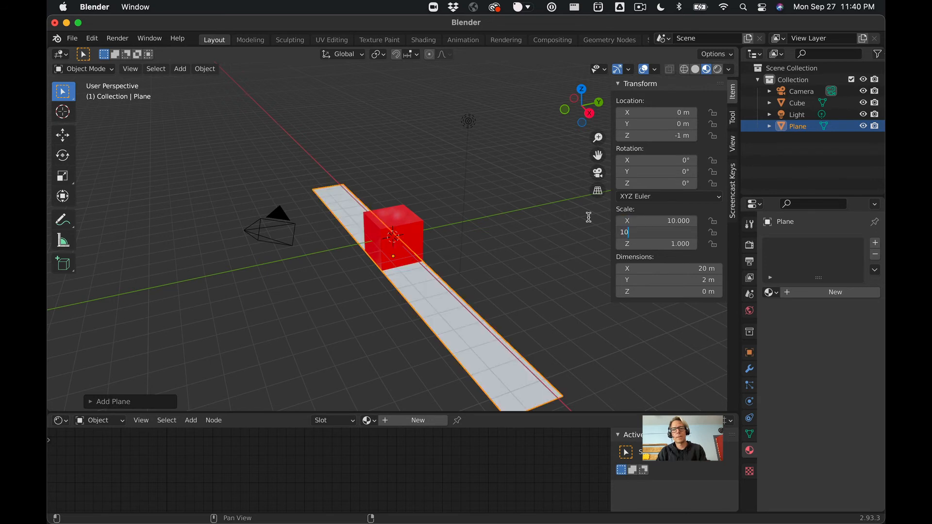
{"action": "key", "text": "Return"}
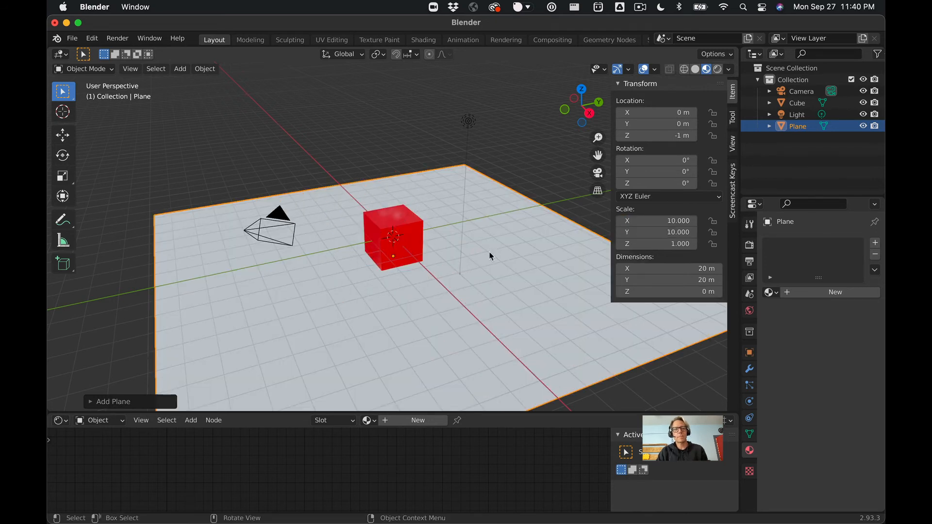
Step: Change the light's type to Spot and lower it along Z to about 2.79 m
{"action": "left_click", "coordinate": [472, 124]}
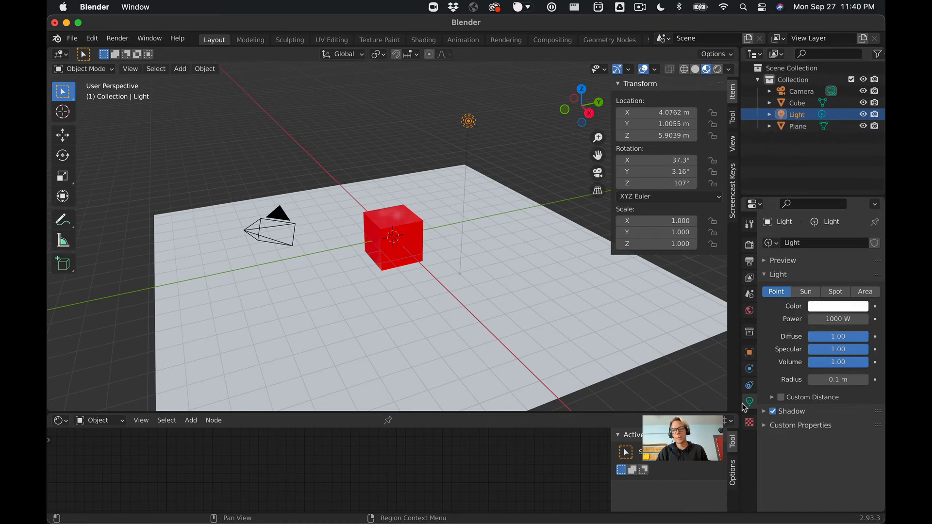
{"action": "left_click", "coordinate": [838, 294]}
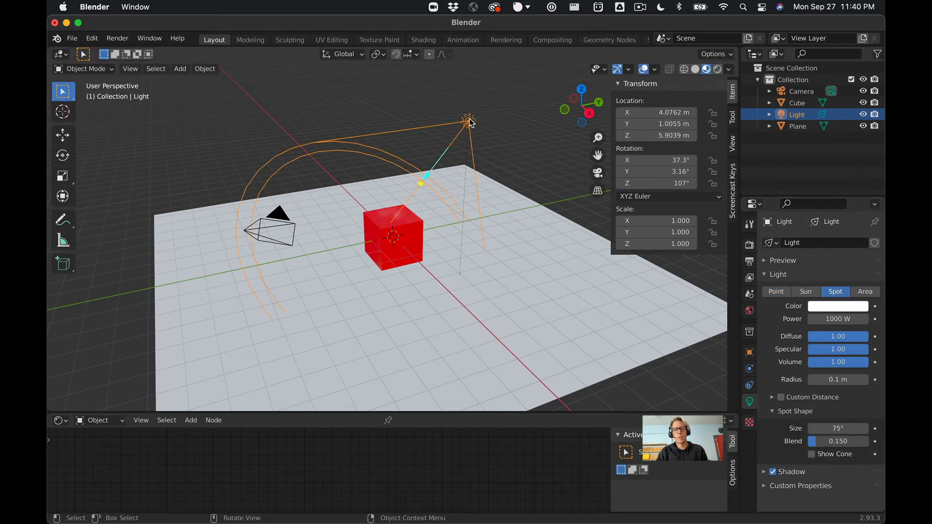
{"action": "key", "text": "g"}
{"action": "key", "text": "z"}
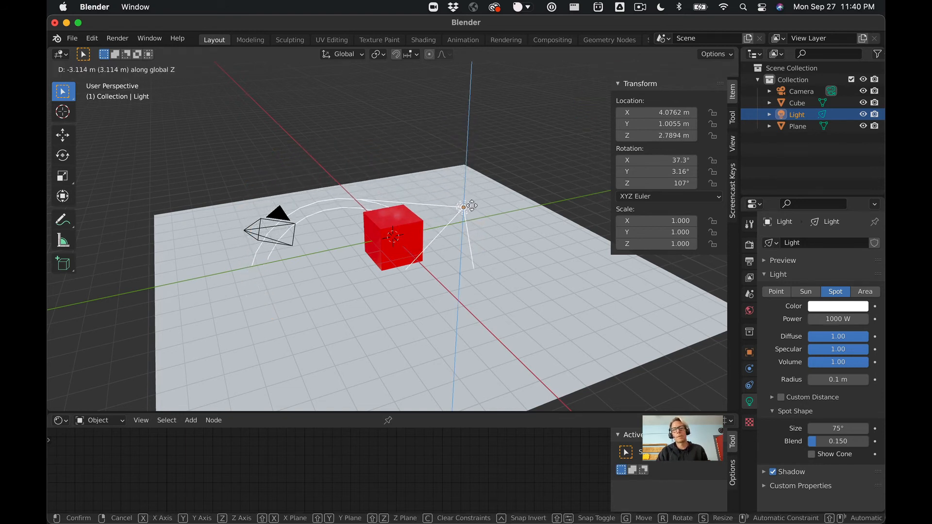
{"action": "left_click", "coordinate": [473, 208]}
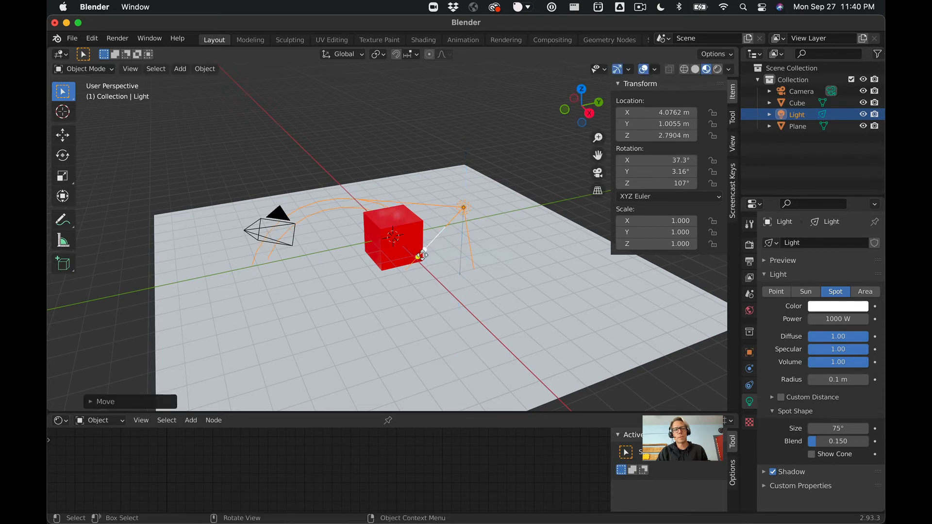
Step: Narrow the spot light's cone to about 39.8° and render a test image
{"action": "left_click_drag", "start_coordinate": [418, 256], "coordinate": [422, 241]}
{"action": "left_click", "coordinate": [117, 39]}
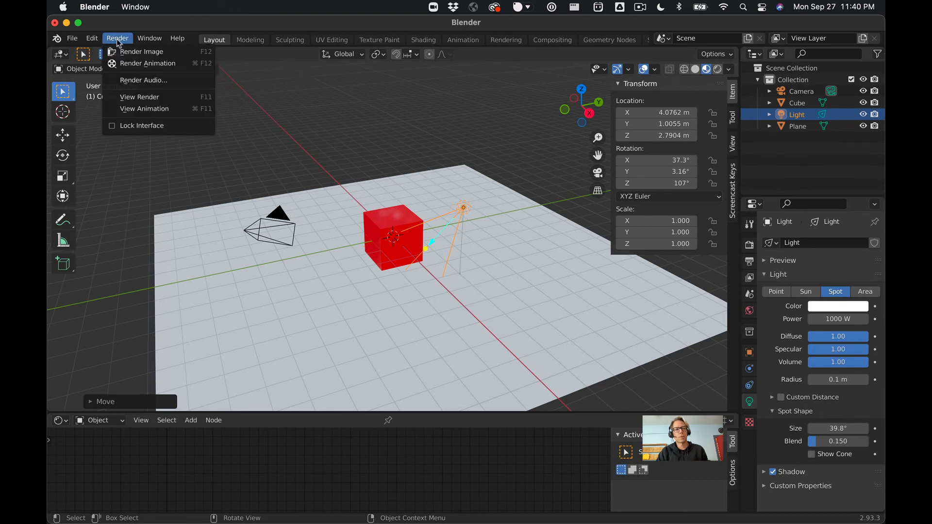
{"action": "left_click", "coordinate": [140, 52]}
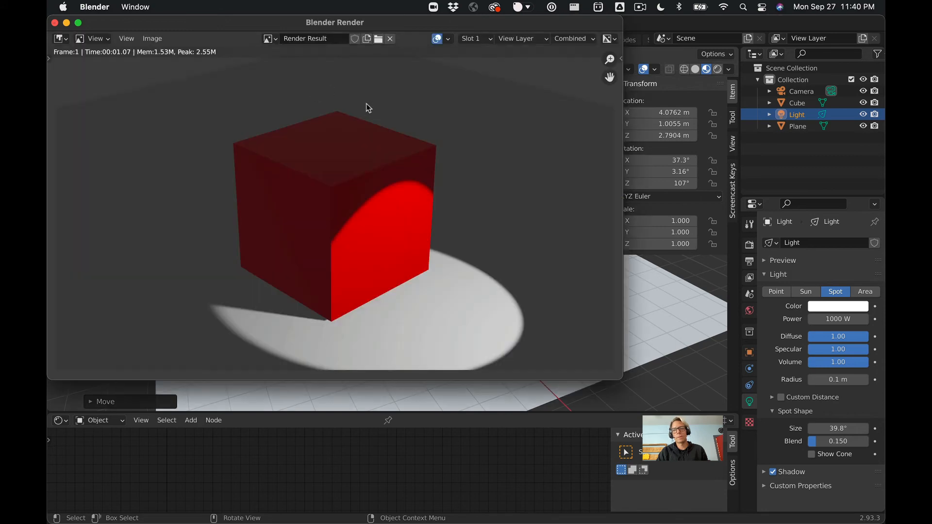
{"action": "left_click", "coordinate": [54, 23]}
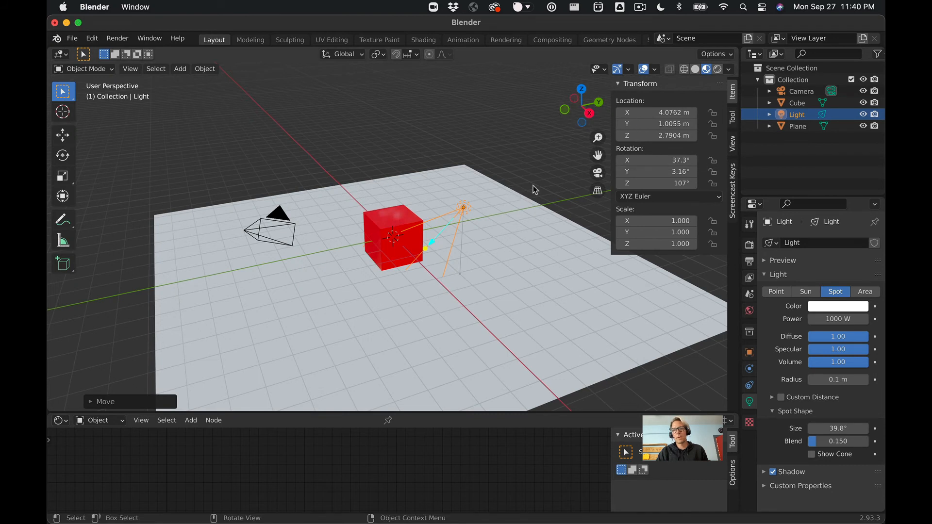
Step: Raise the spot light along the Z axis to about 3.86 m
{"action": "left_click", "coordinate": [465, 210]}
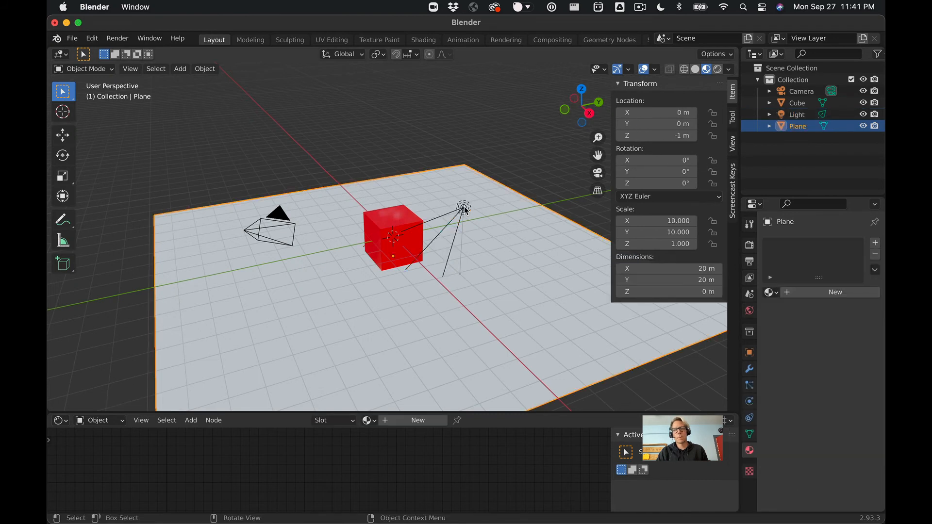
{"action": "left_click", "coordinate": [465, 210]}
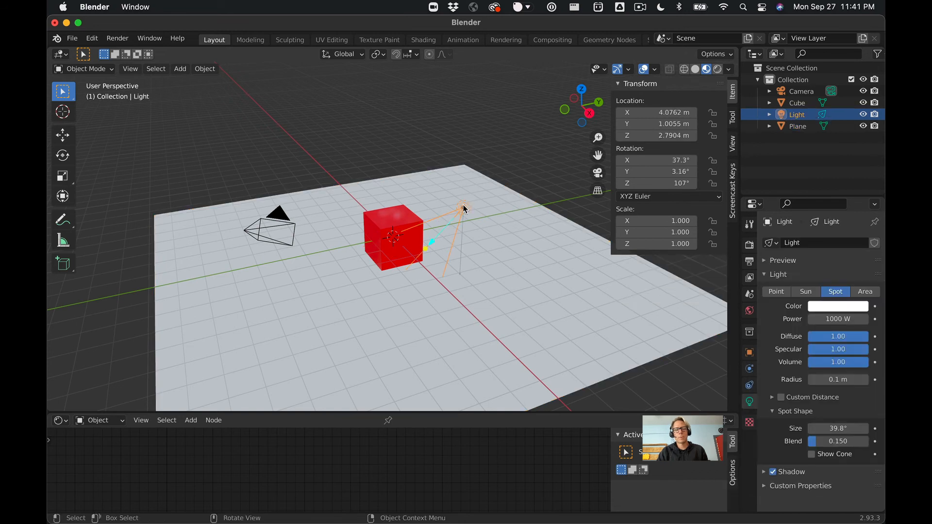
{"action": "key", "text": "g"}
{"action": "key", "text": "z"}
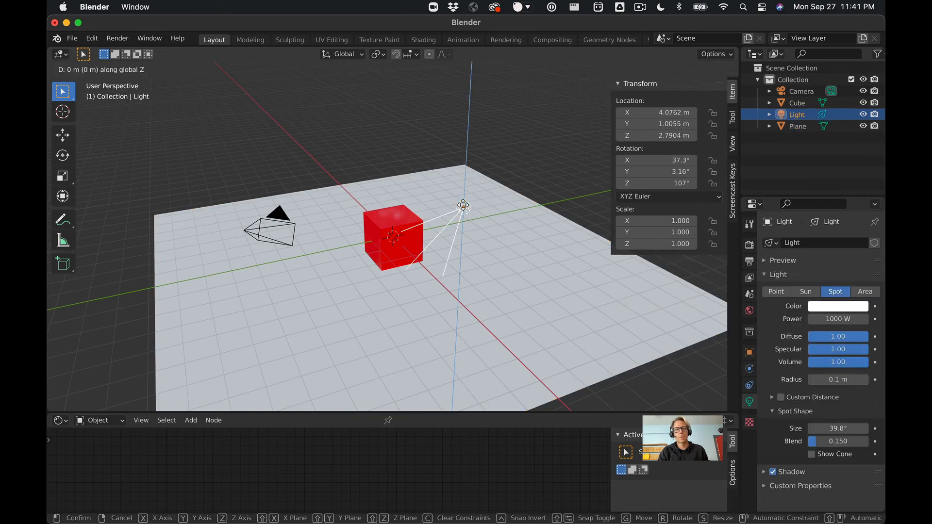
{"action": "left_click", "coordinate": [467, 181]}
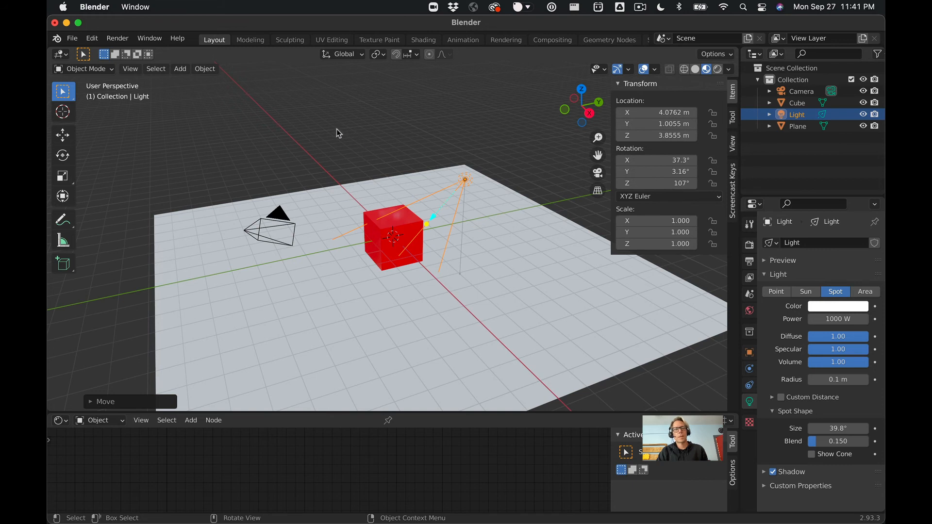
Step: Render the image again to check the lighting on the cube, and close the result
{"action": "left_click", "coordinate": [73, 38]}
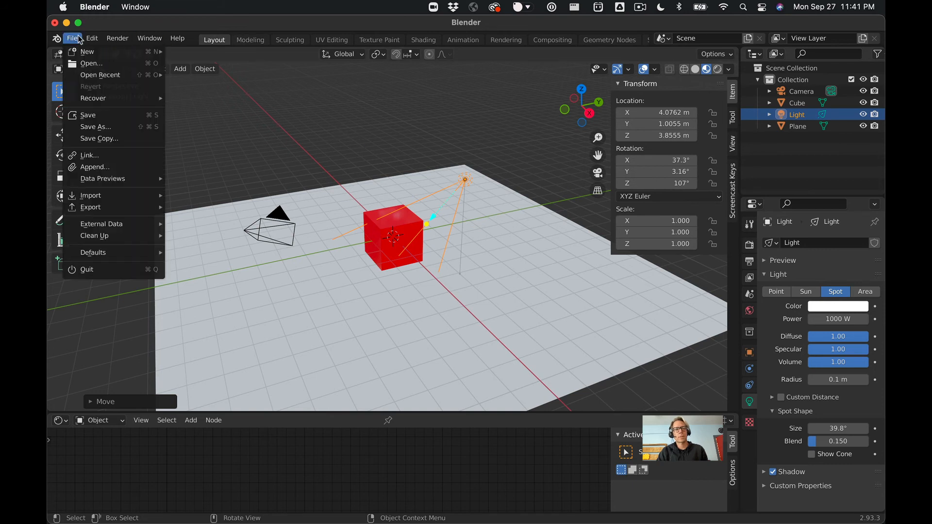
{"action": "mouse_move", "coordinate": [118, 38]}
{"action": "left_click", "coordinate": [142, 52]}
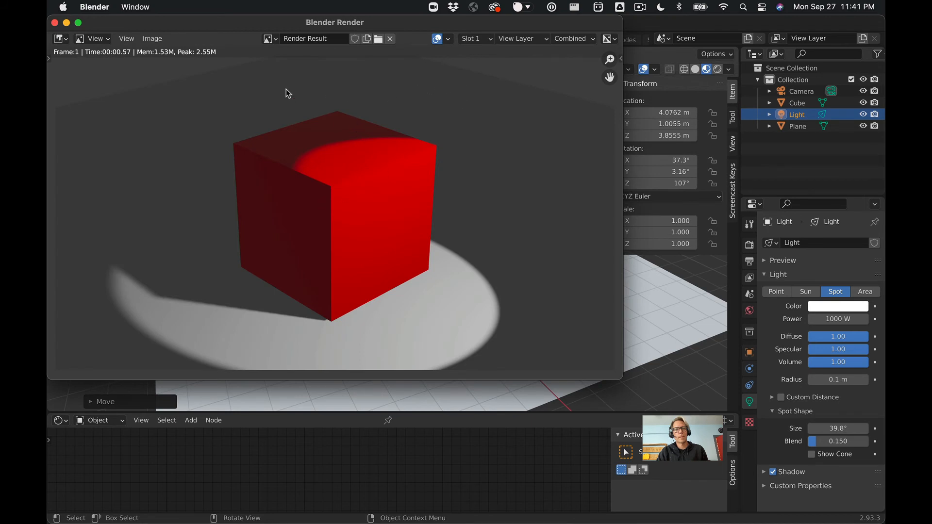
{"action": "left_click", "coordinate": [54, 22]}
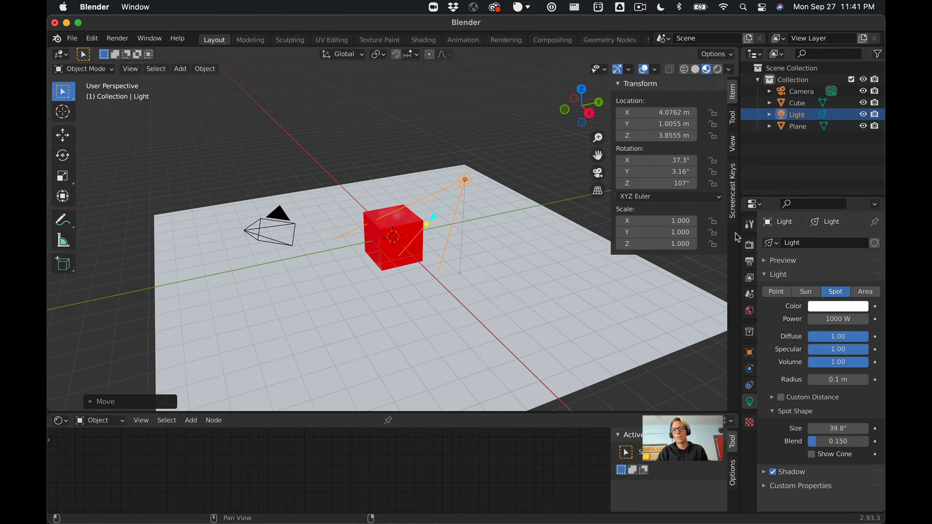
Step: Switch the render engine to Cycles and render the image
{"action": "left_click", "coordinate": [749, 245]}
{"action": "left_click", "coordinate": [844, 244]}
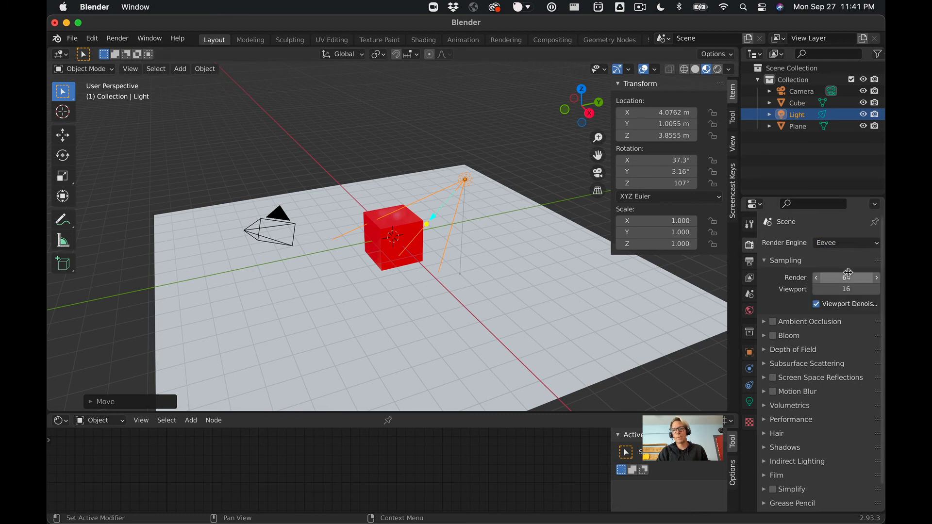
{"action": "left_click", "coordinate": [839, 244]}
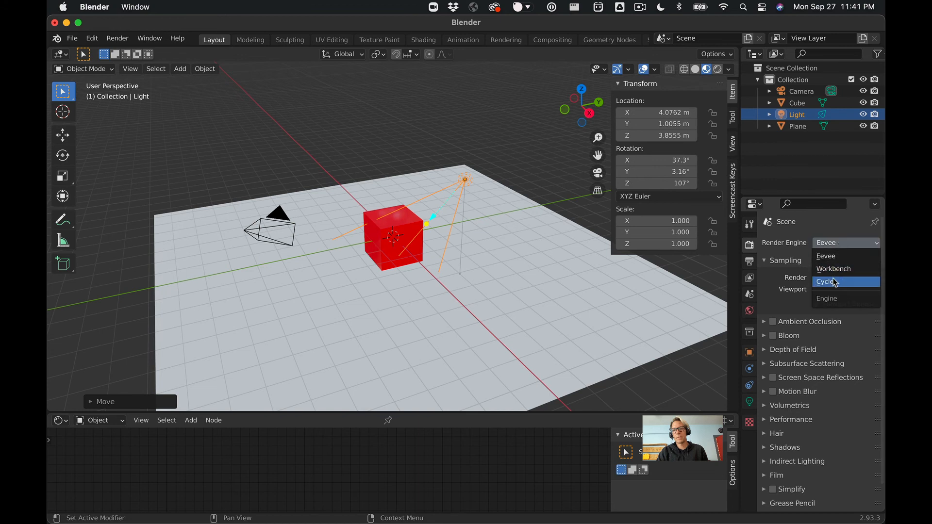
{"action": "left_click", "coordinate": [834, 282]}
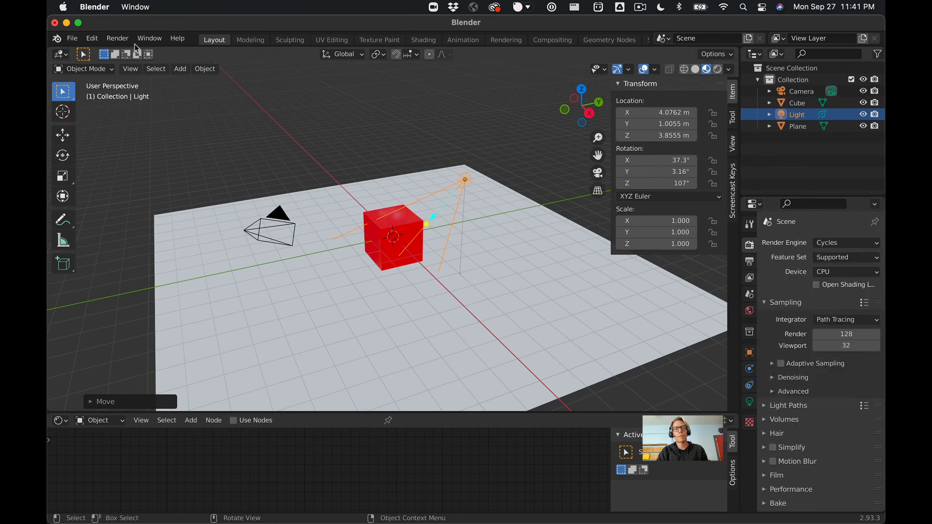
{"action": "left_click", "coordinate": [118, 39]}
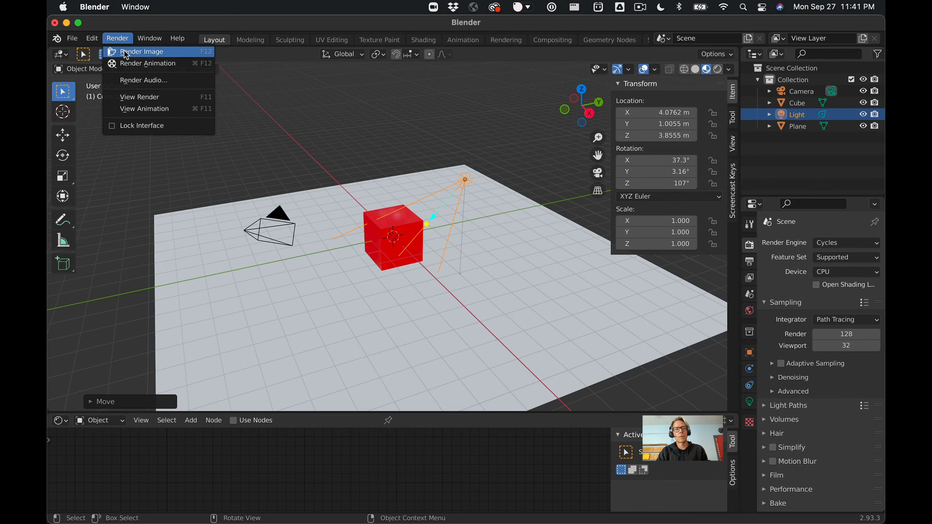
{"action": "left_click", "coordinate": [141, 50]}
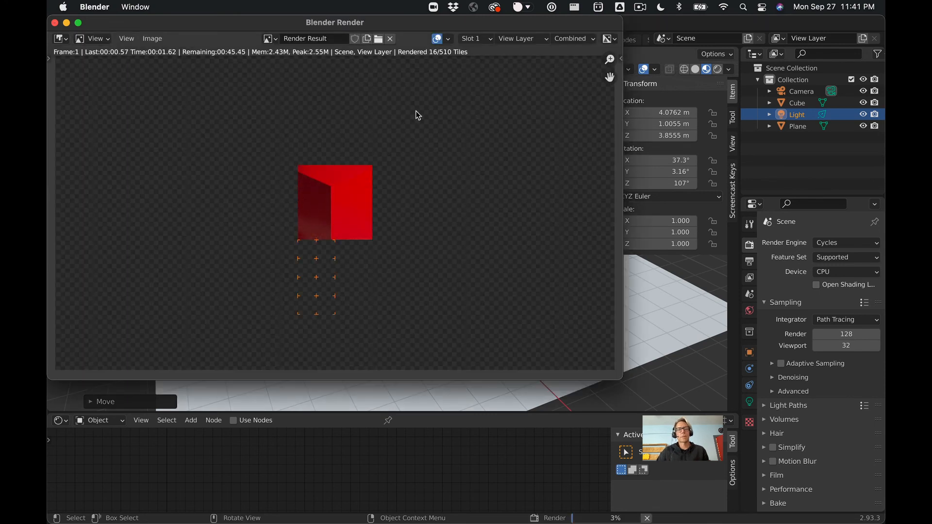